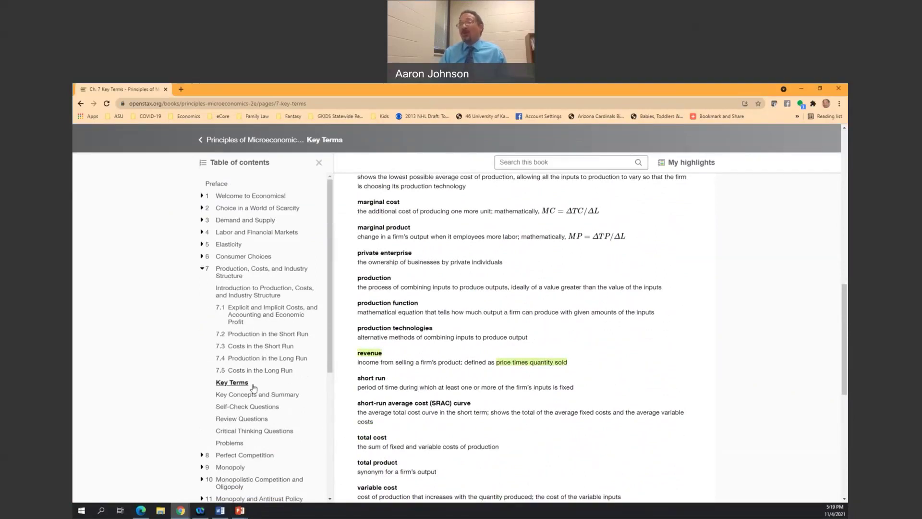
Open textbook section 7.3 Costs in the Short Run and find the average cost formula under Average and Marginal Costs
{"action": "left_click", "coordinate": [247, 347]}
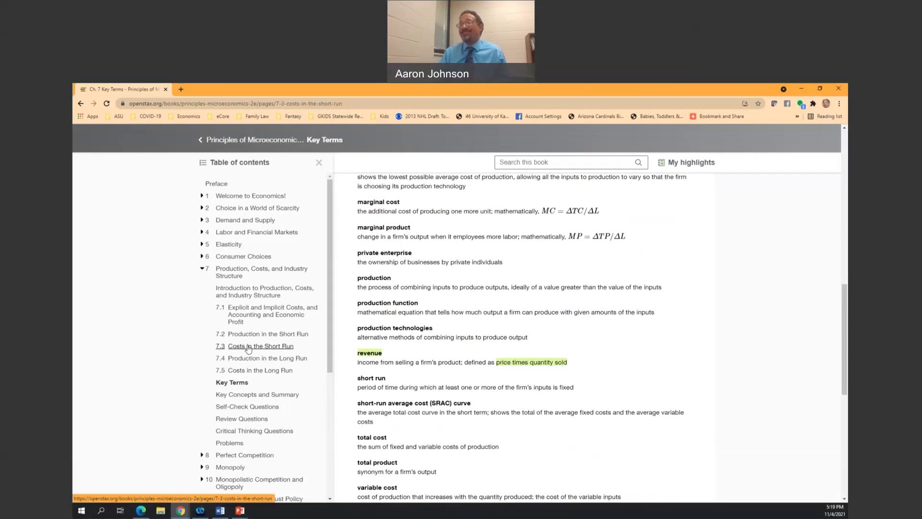
{"action": "scroll", "coordinate": [499, 359], "scroll_direction": "down", "scroll_amount": 15}
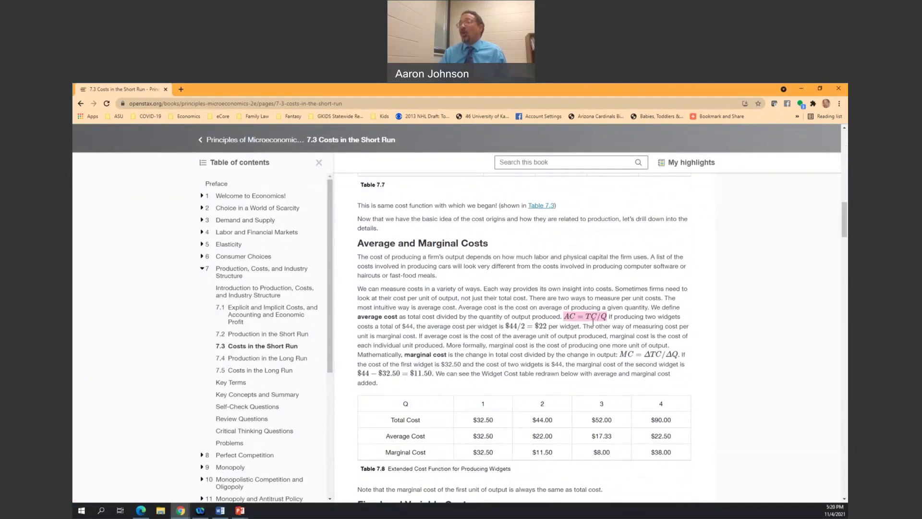
Switch to the Terry T-Shirts document in Word and copy its entire revenue and cost table
{"action": "left_click", "coordinate": [222, 511]}
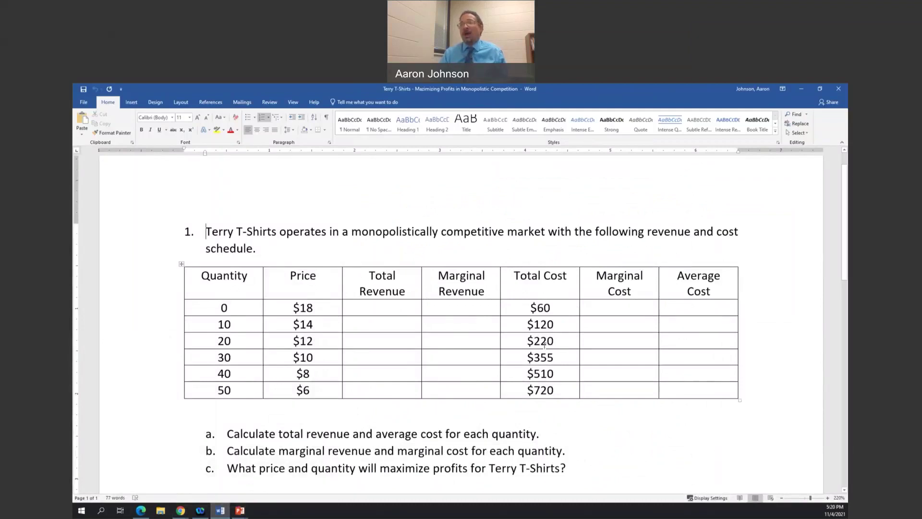
{"action": "mouse_move", "coordinate": [197, 276]}
{"action": "left_mouse_down"}
{"action": "mouse_move", "coordinate": [233, 304]}
{"action": "mouse_move", "coordinate": [683, 387]}
{"action": "left_mouse_up"}
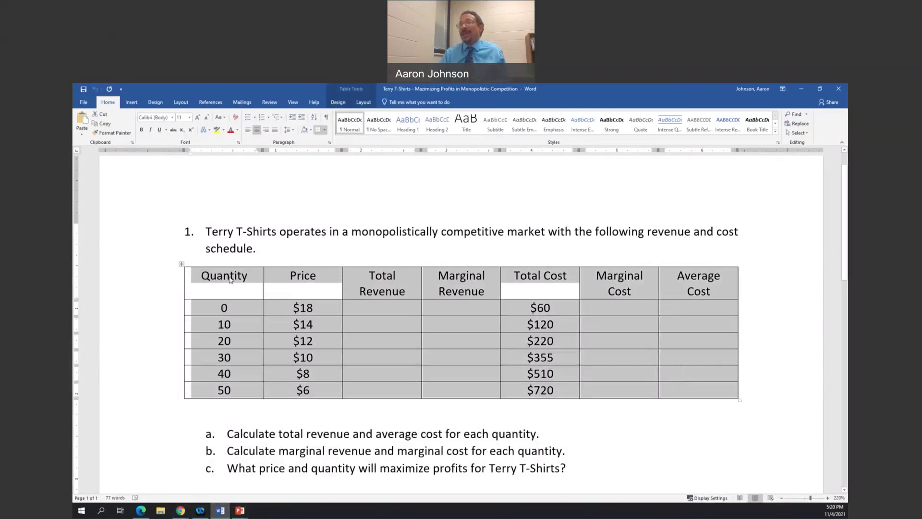
{"action": "right_click", "coordinate": [230, 278]}
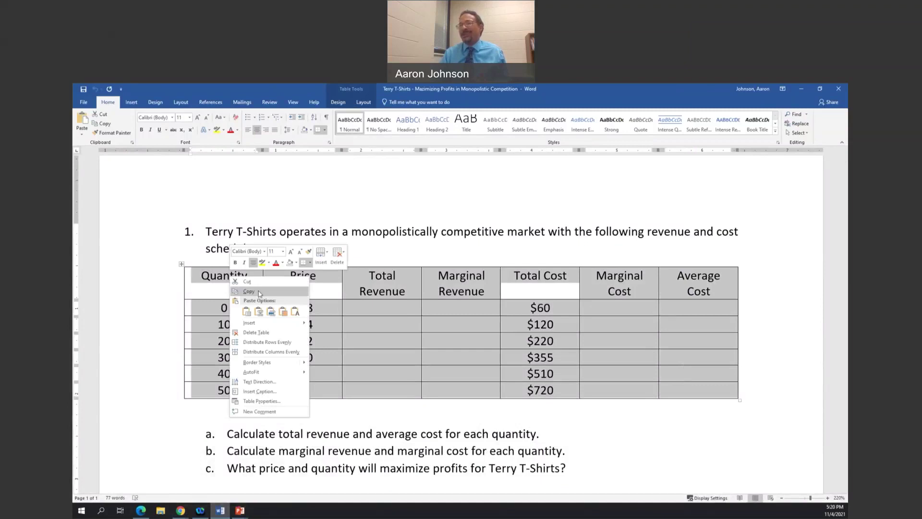
{"action": "left_click", "coordinate": [110, 127]}
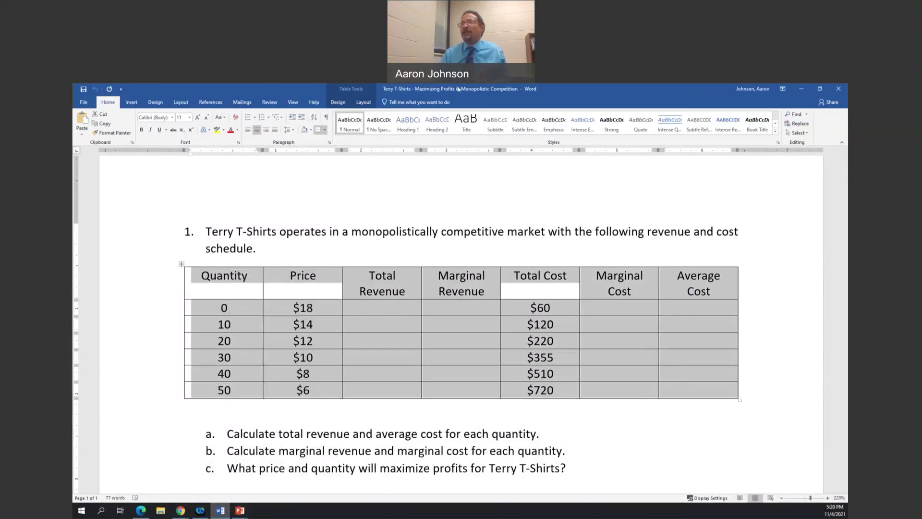
Switch to the blank Excel workbook and paste the copied table starting at cell A1
{"action": "left_click", "coordinate": [505, 93]}
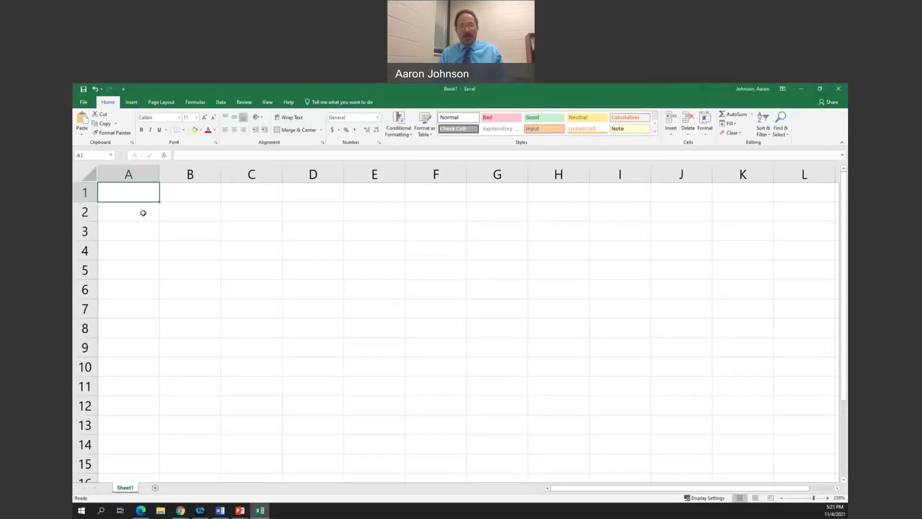
{"action": "left_click", "coordinate": [82, 131]}
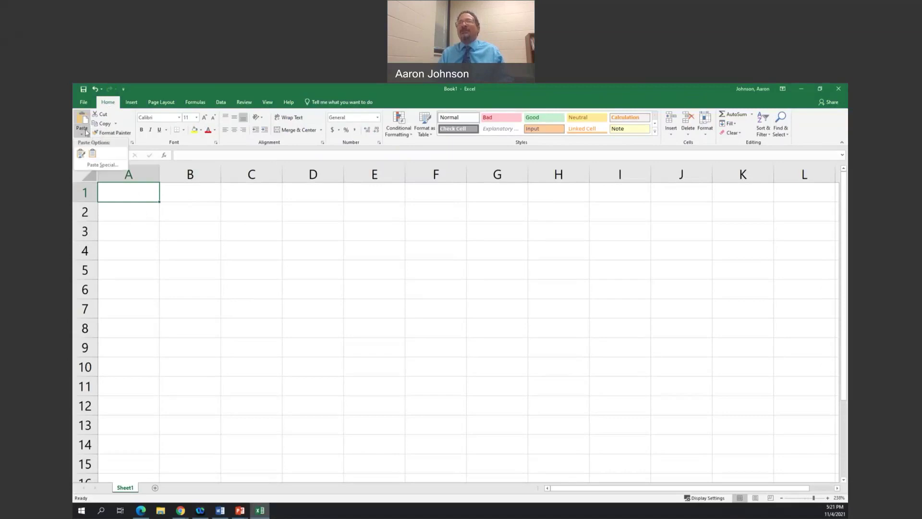
{"action": "left_click", "coordinate": [94, 156]}
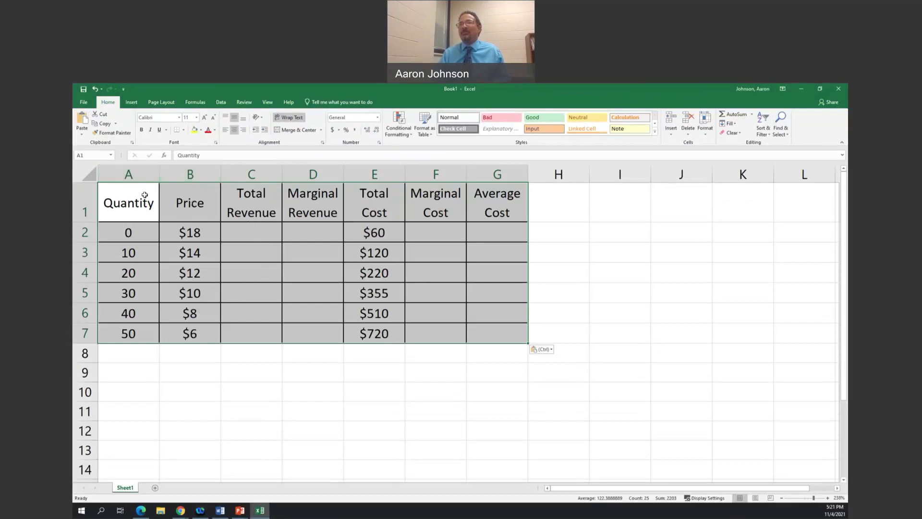
Calculate total revenue with the formula =B2*A2 in C2 and fill it down through C7
{"action": "left_click", "coordinate": [245, 232]}
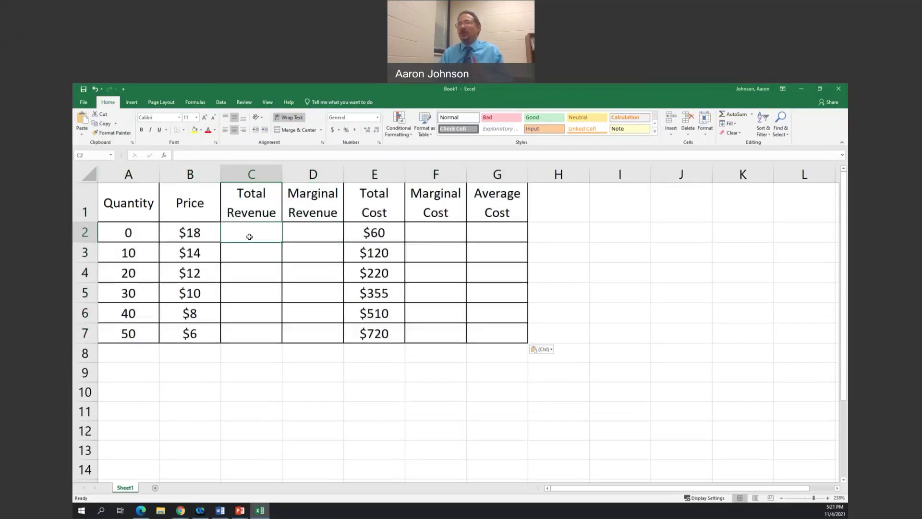
{"action": "left_click", "coordinate": [190, 158]}
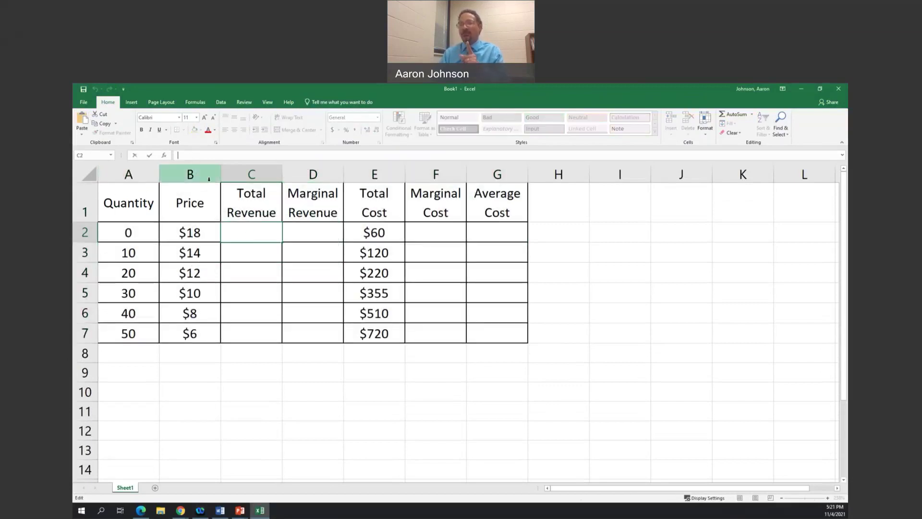
{"action": "type", "text": "="}
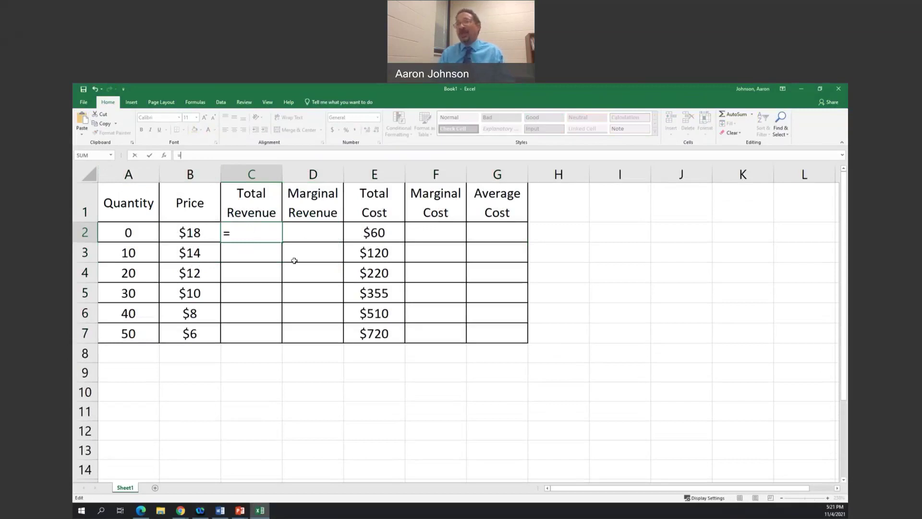
{"action": "left_click", "coordinate": [206, 233]}
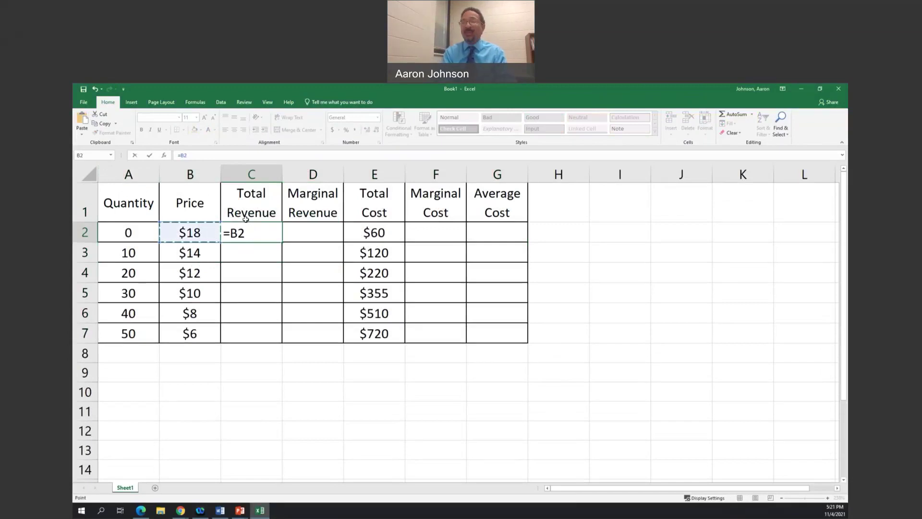
{"action": "type", "text": "*"}
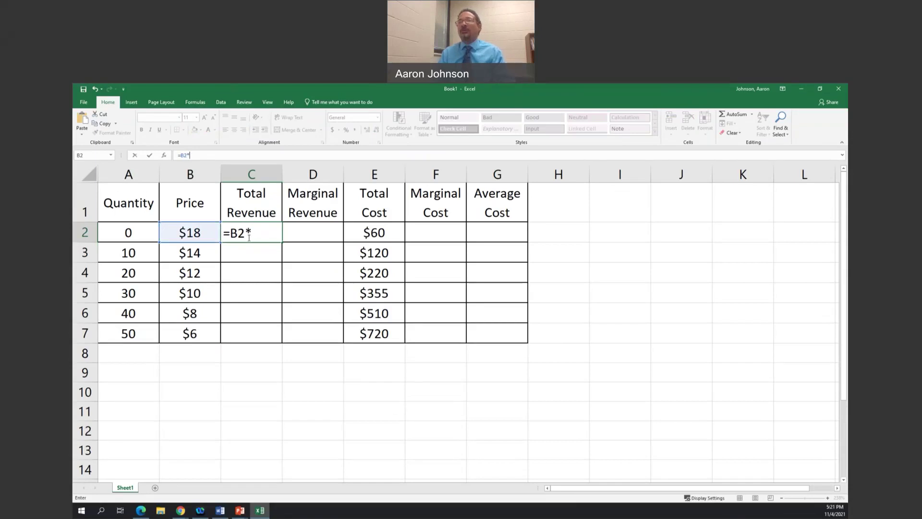
{"action": "left_click", "coordinate": [128, 233]}
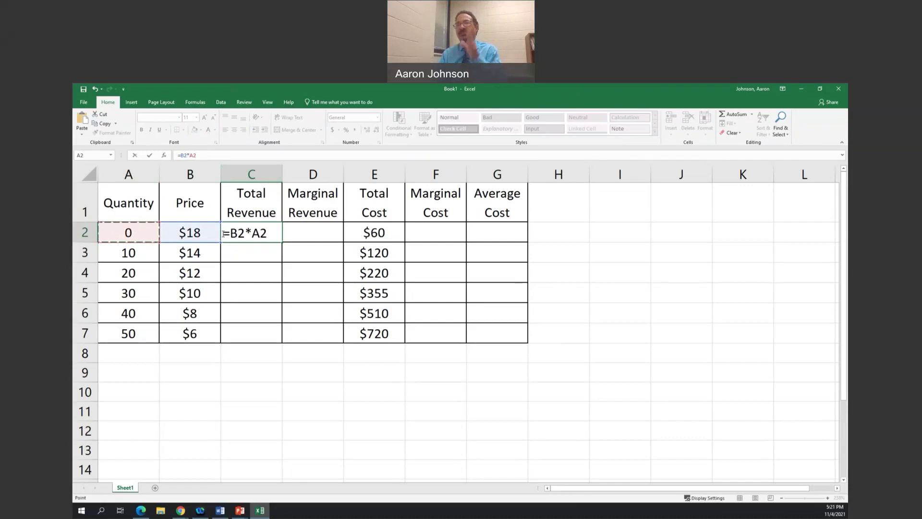
{"action": "key", "text": "Return"}
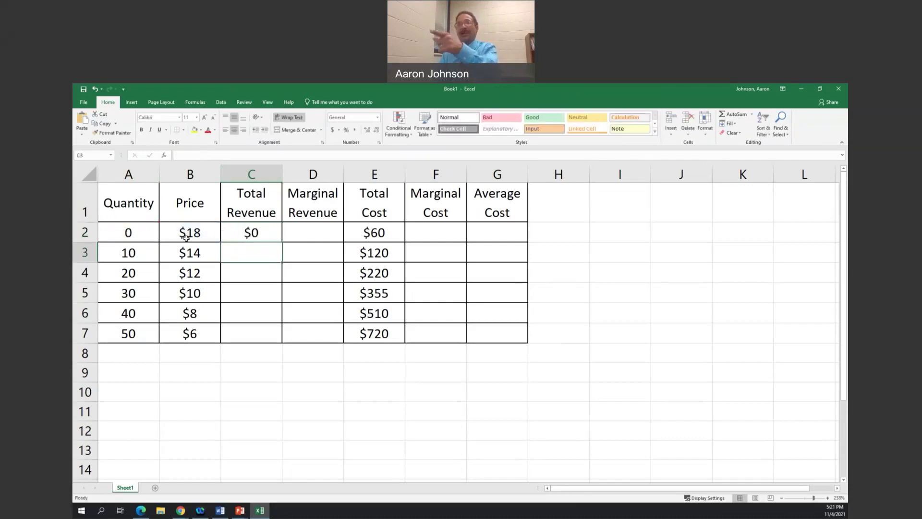
{"action": "left_click", "coordinate": [265, 235]}
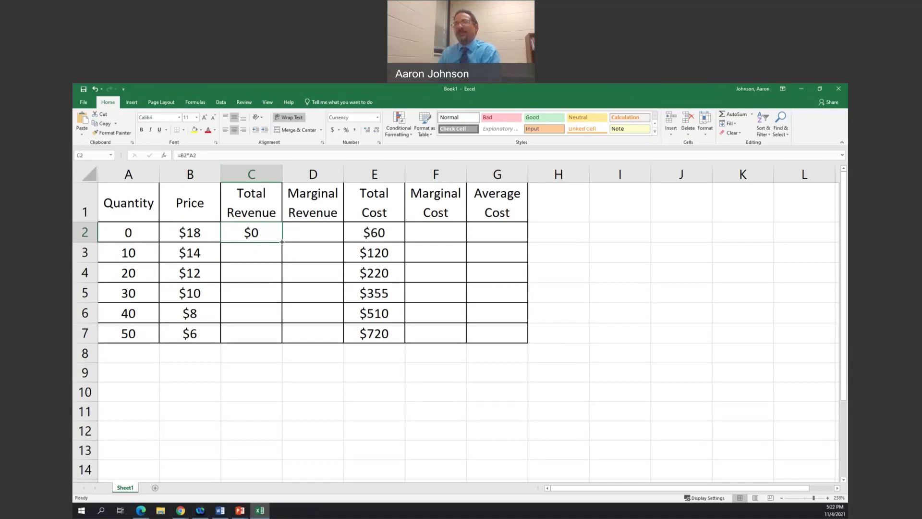
{"action": "left_click_drag", "start_coordinate": [282, 242], "coordinate": [281, 335]}
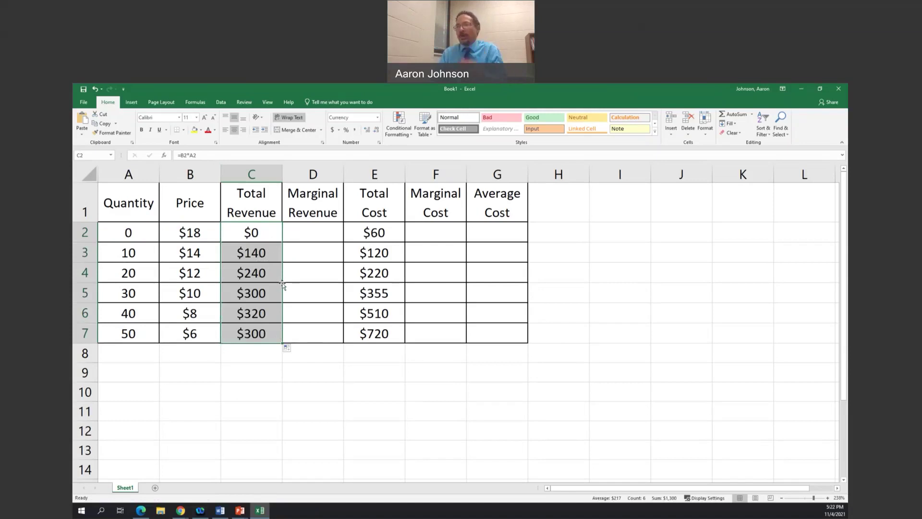
Enter N/A in G2 as the average cost for a quantity of zero
{"action": "left_click", "coordinate": [483, 233]}
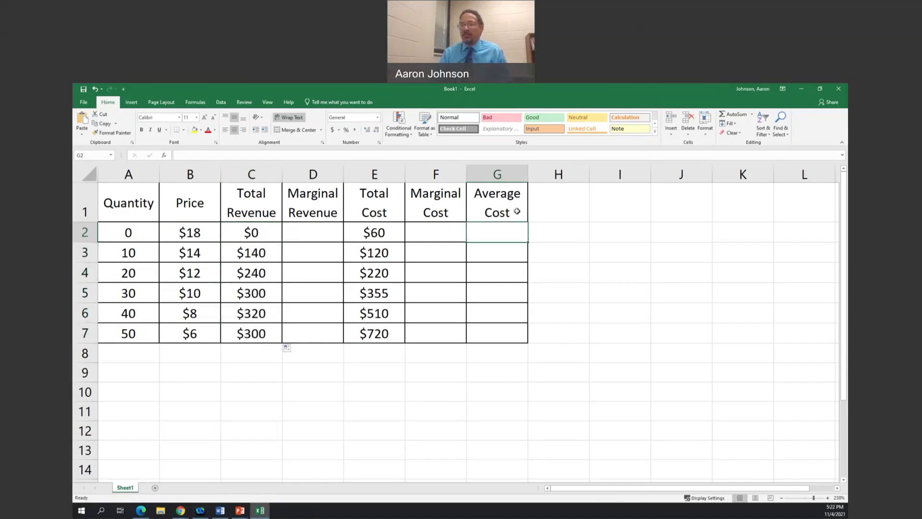
{"action": "type", "text": "N/A"}
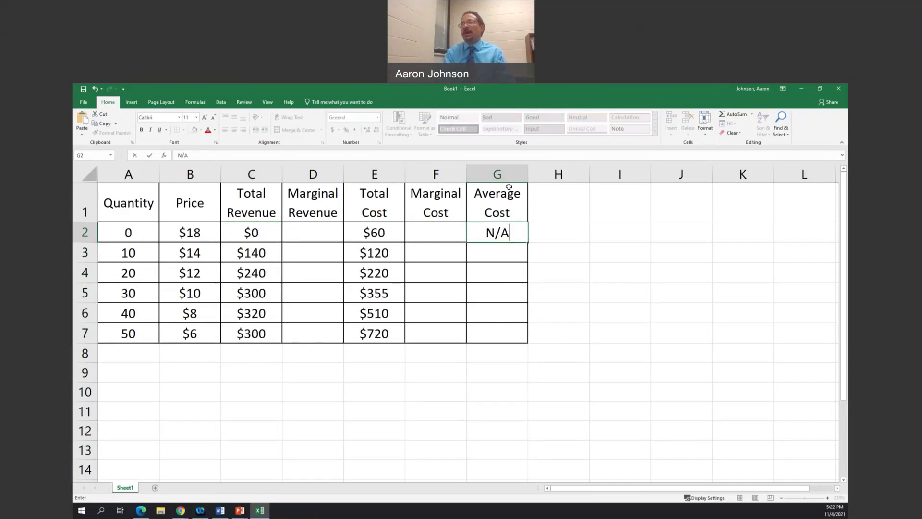
{"action": "key", "text": "Return"}
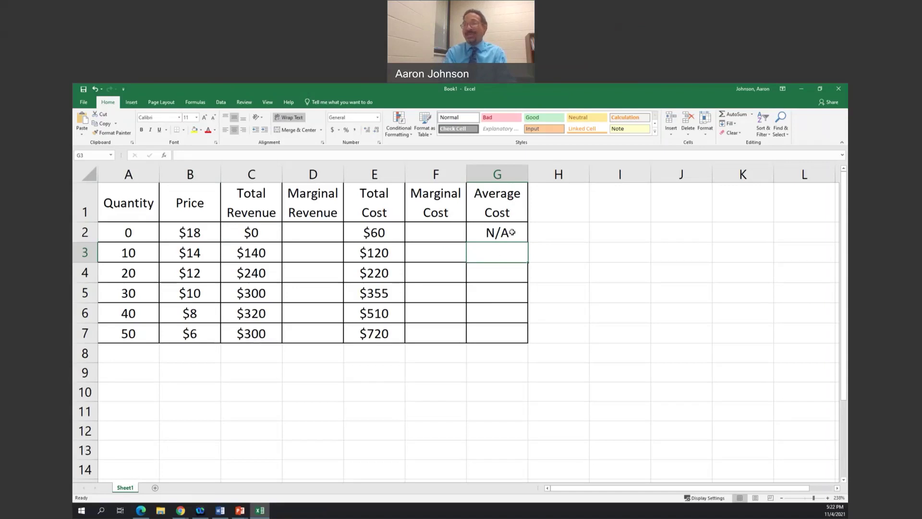
Calculate the average cost for a quantity of 10 in G3 with the formula =E3/A3
{"action": "type", "text": "="}
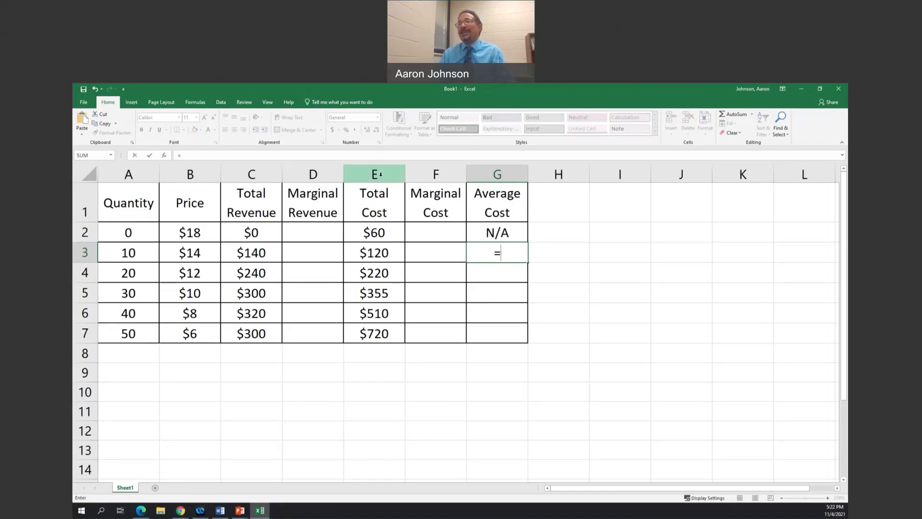
{"action": "left_click", "coordinate": [374, 253]}
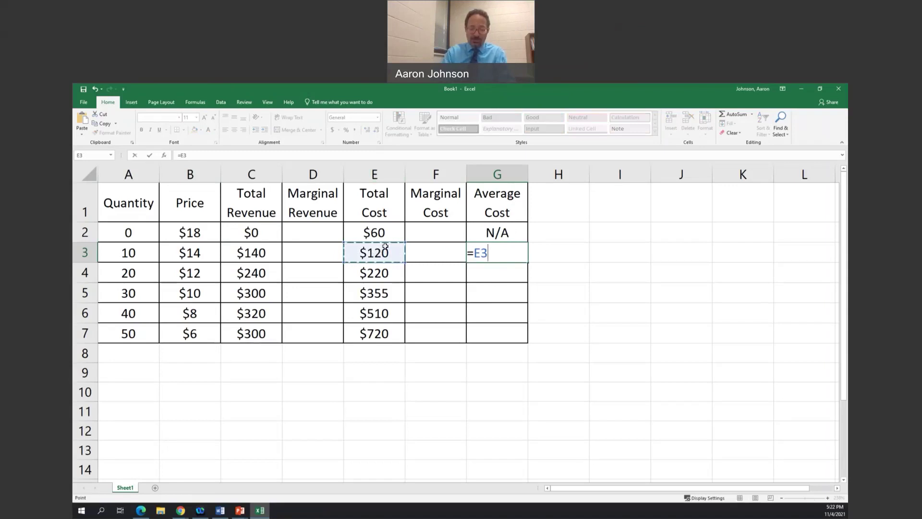
{"action": "type", "text": "/"}
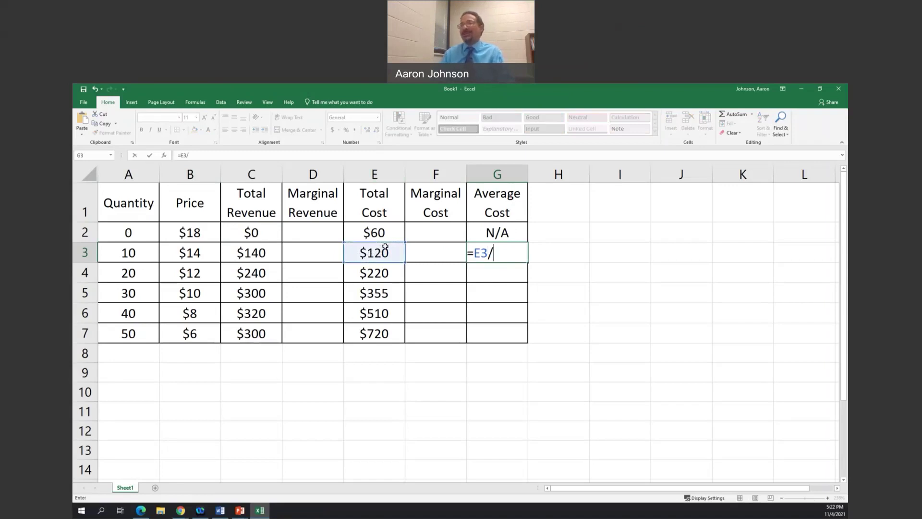
{"action": "left_click", "coordinate": [119, 251]}
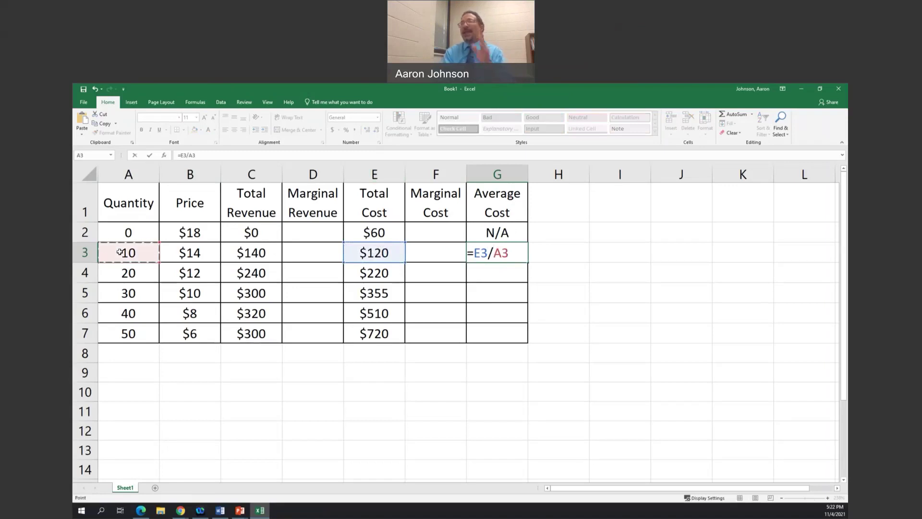
{"action": "key", "text": "Return"}
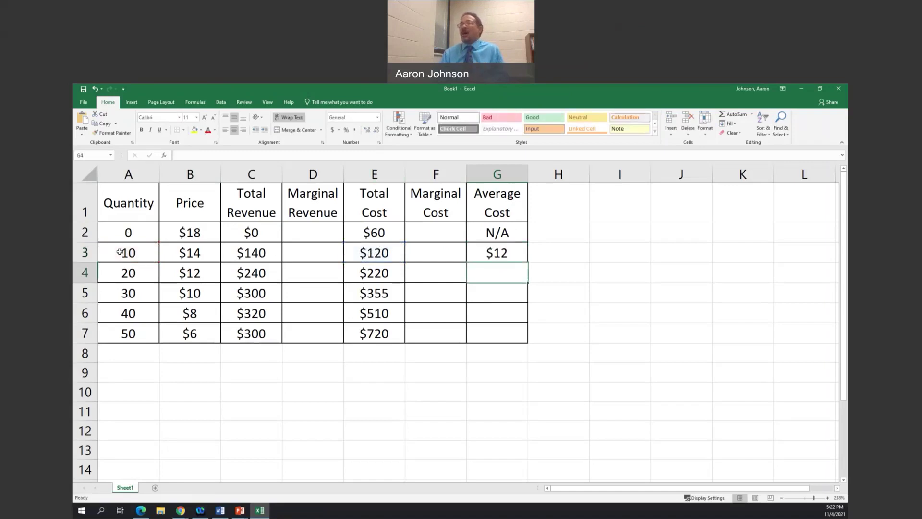
Fill the average cost formula from G3 down through G7 and display the results with two decimal places
{"action": "left_click", "coordinate": [498, 254]}
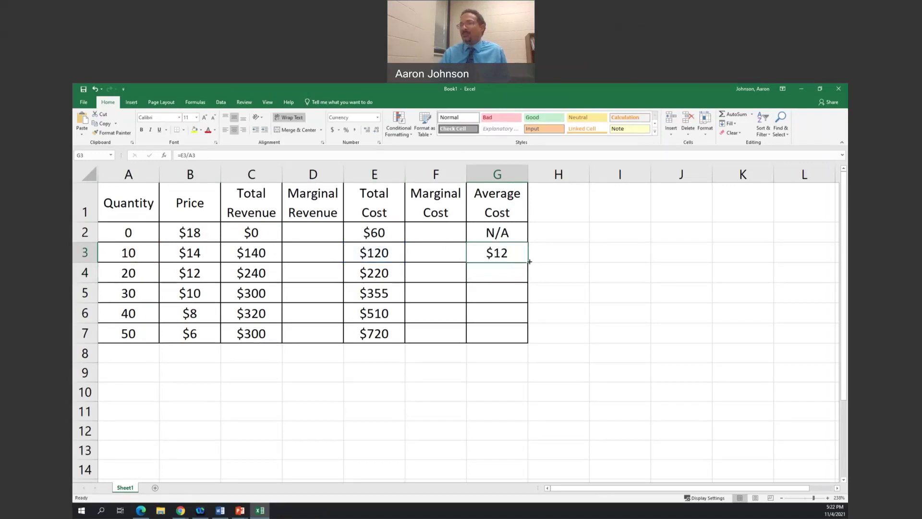
{"action": "left_click_drag", "start_coordinate": [529, 261], "coordinate": [522, 339]}
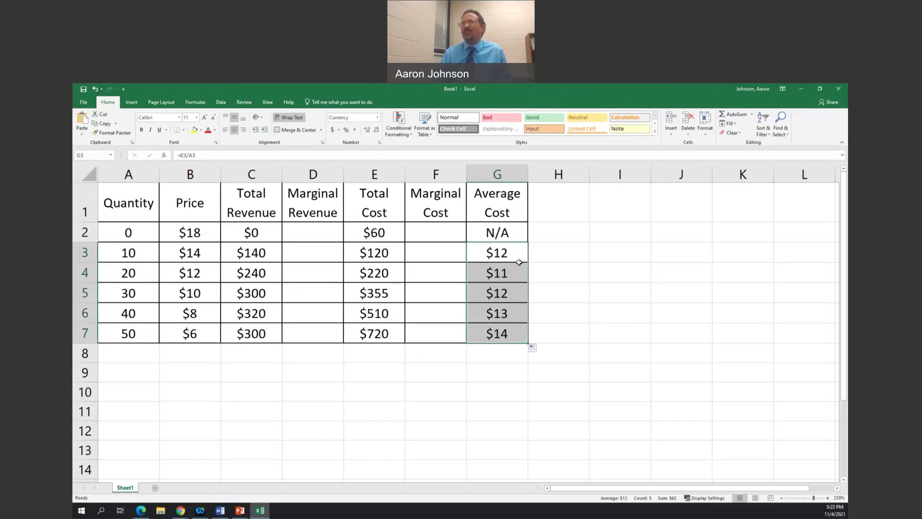
{"action": "left_click", "coordinate": [367, 130]}
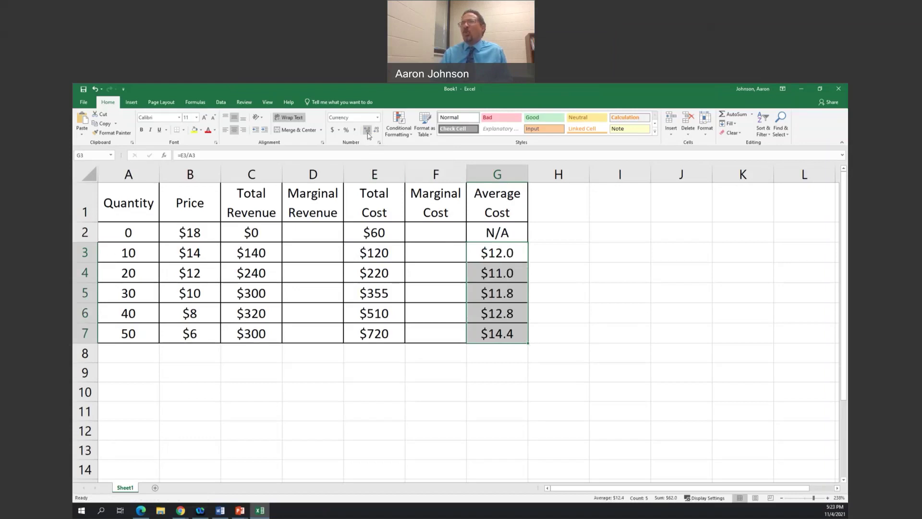
{"action": "left_click", "coordinate": [368, 134]}
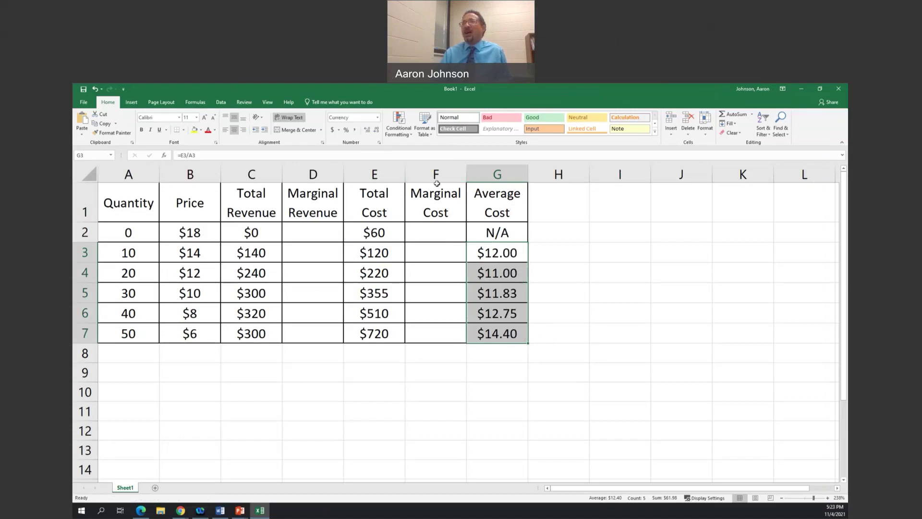
Switch to the online textbook in Chrome, open Chapter 8 section 8.2, and find the marginal revenue formula
{"action": "left_click", "coordinate": [507, 90]}
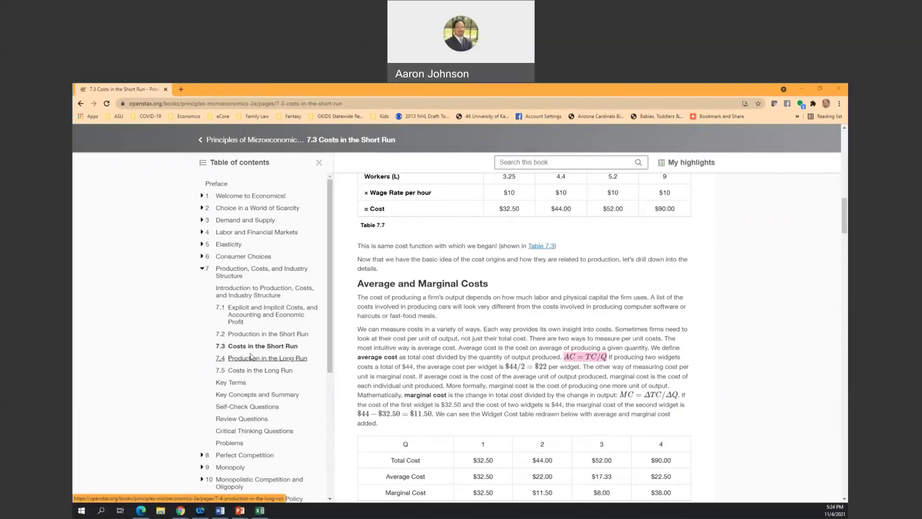
{"action": "left_click", "coordinate": [202, 272]}
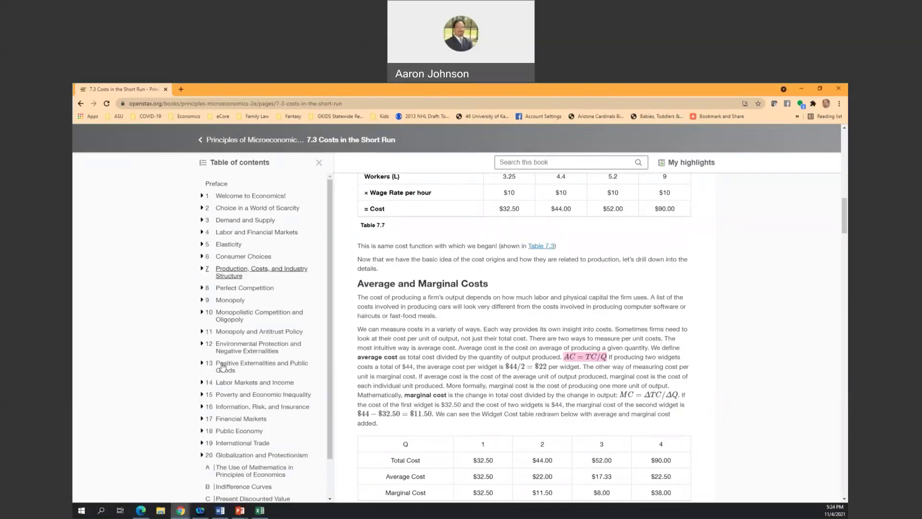
{"action": "left_click", "coordinate": [202, 287]}
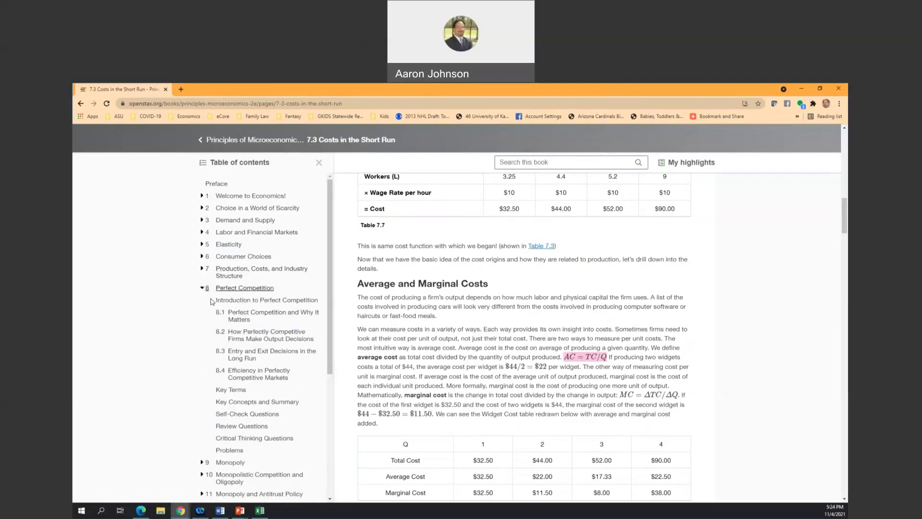
{"action": "left_click", "coordinate": [235, 339]}
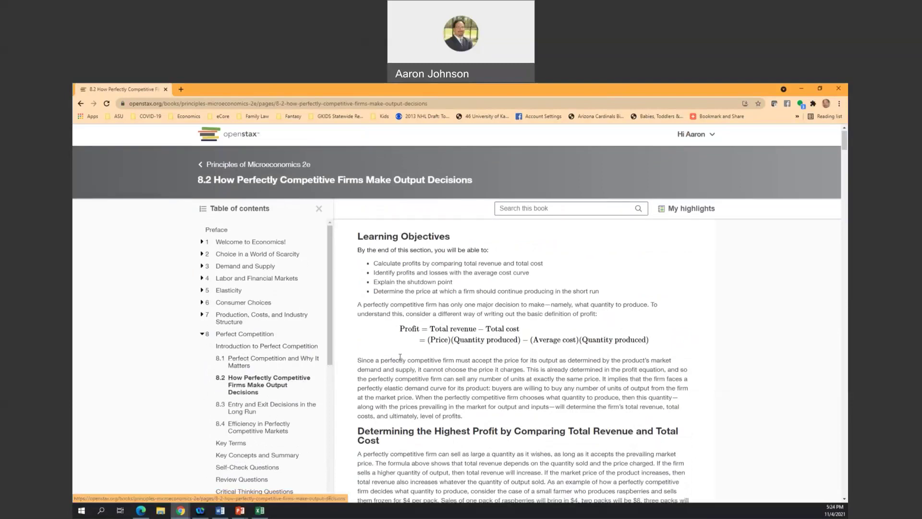
{"action": "scroll", "coordinate": [434, 353], "scroll_direction": "down", "scroll_amount": 8}
{"action": "scroll", "coordinate": [434, 354], "scroll_direction": "down", "scroll_amount": 15}
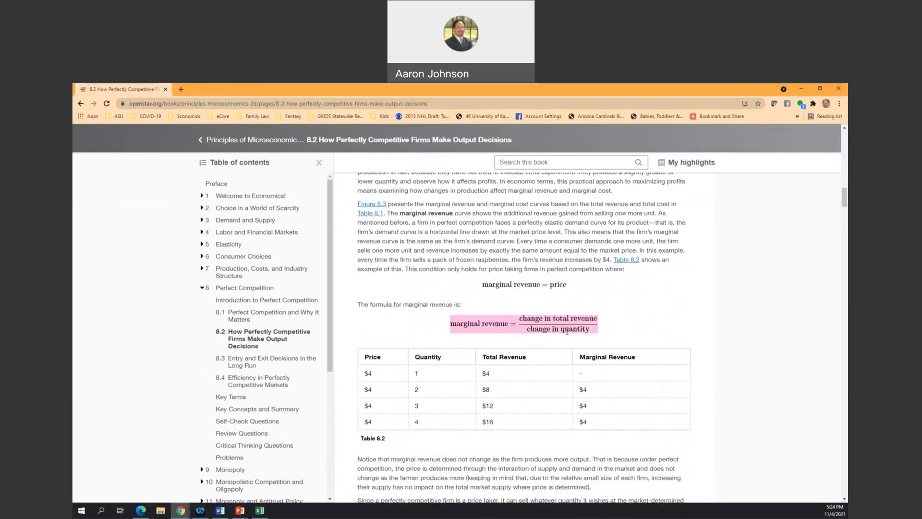
Compare the marginal revenue formula with the marginal cost formula in section 8.2 of the textbook
{"action": "scroll", "coordinate": [567, 331], "scroll_direction": "down", "scroll_amount": 3}
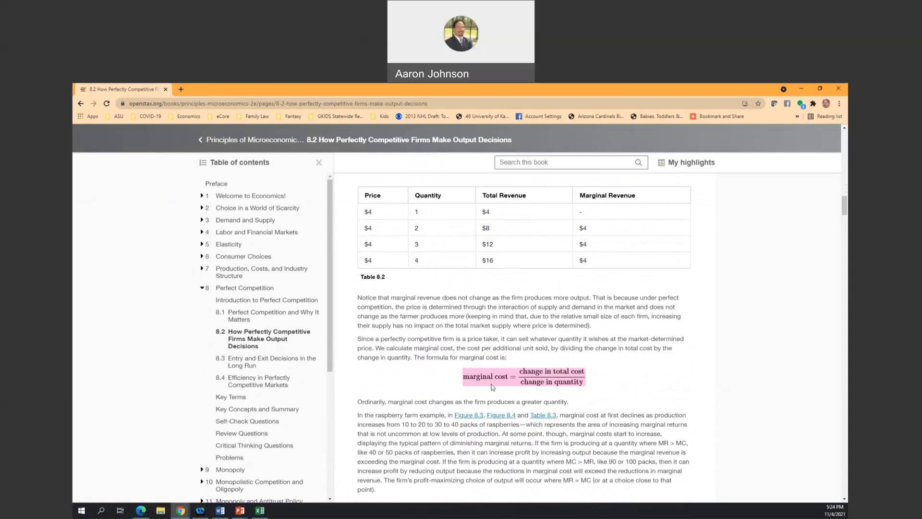
{"action": "scroll", "coordinate": [528, 377], "scroll_direction": "up", "scroll_amount": 2}
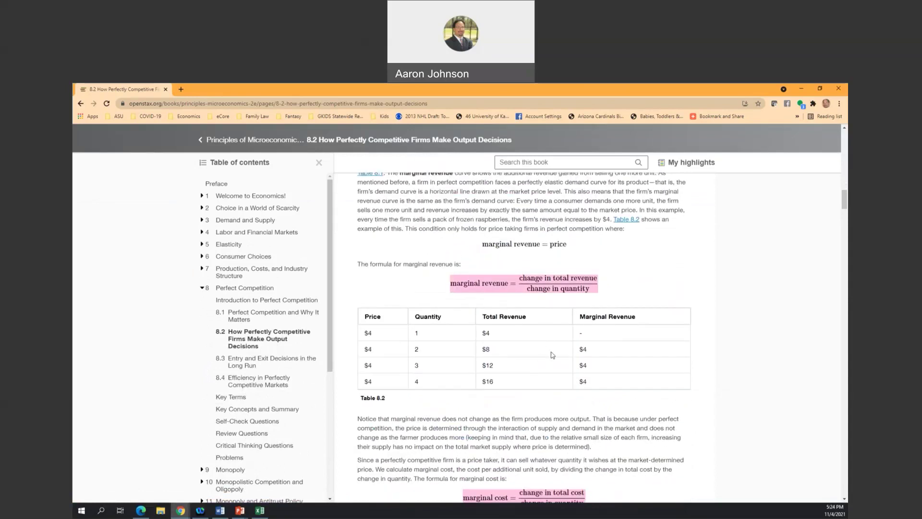
{"action": "scroll", "coordinate": [547, 345], "scroll_direction": "down", "scroll_amount": 2}
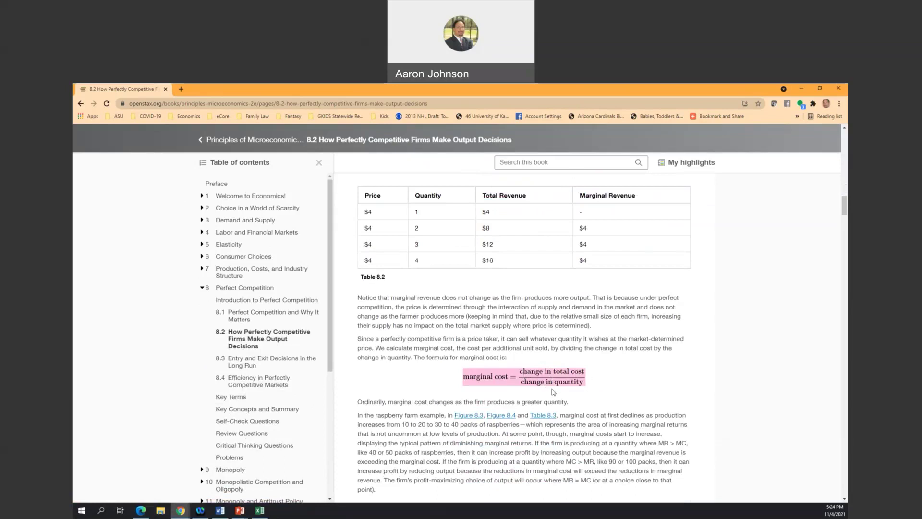
{"action": "scroll", "coordinate": [553, 392], "scroll_direction": "up", "scroll_amount": 2}
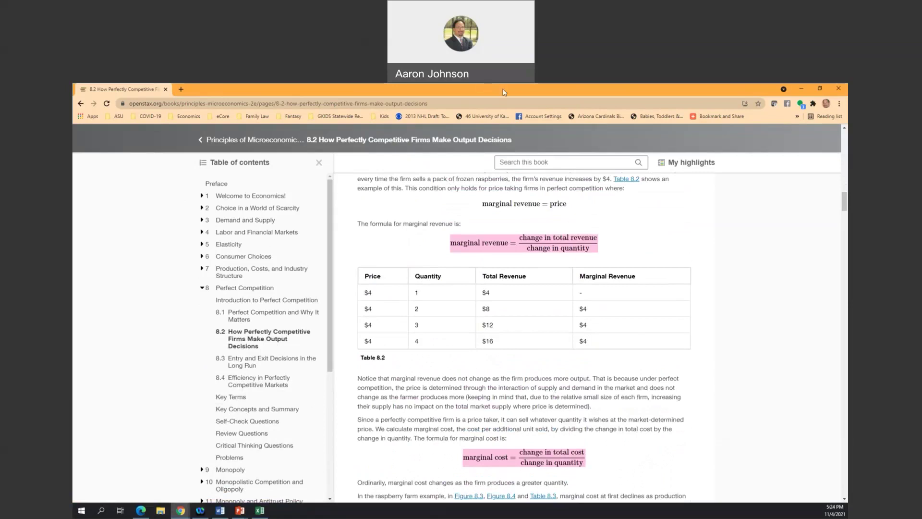
Switch back to the Excel workbook and enter N/A as the marginal revenue in D2 and the marginal cost in F2
{"action": "key", "text": "alt+Tab"}
{"action": "left_click", "coordinate": [322, 235]}
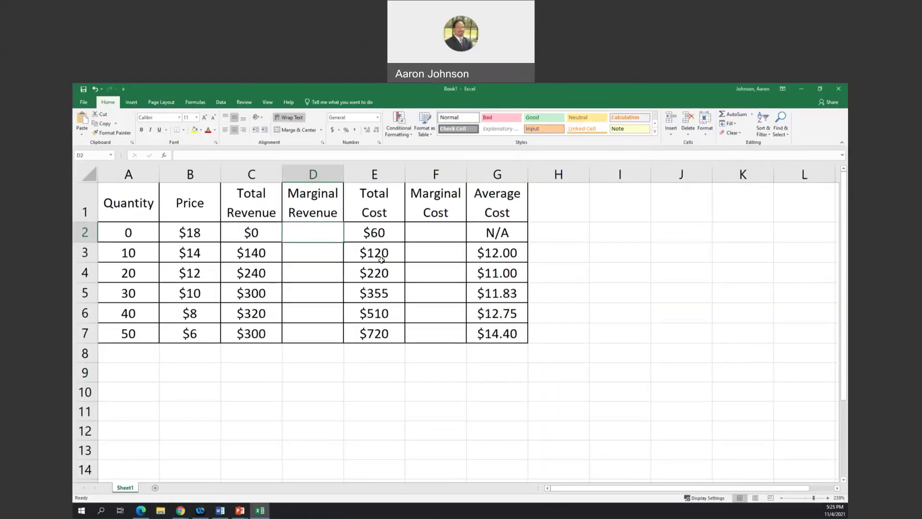
{"action": "type", "text": "N/"}
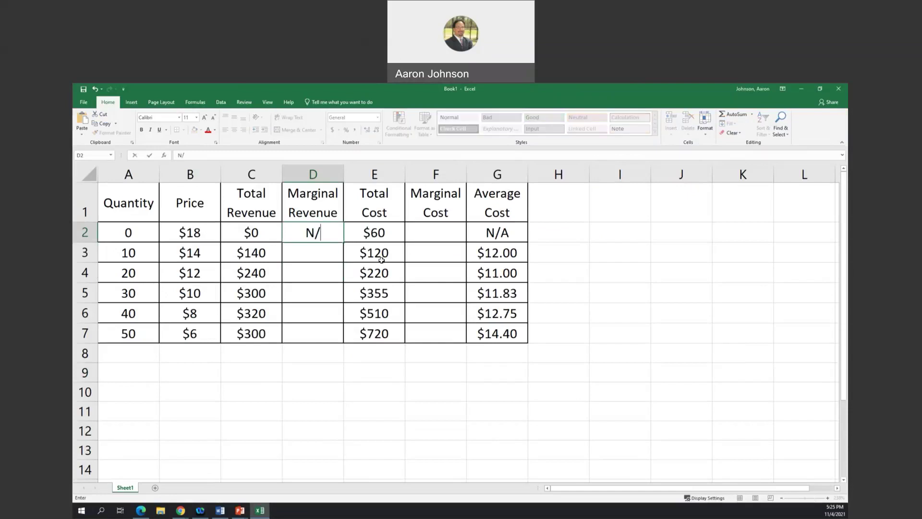
{"action": "type", "text": "A"}
{"action": "key", "text": "Tab"}
{"action": "key", "text": "Tab"}
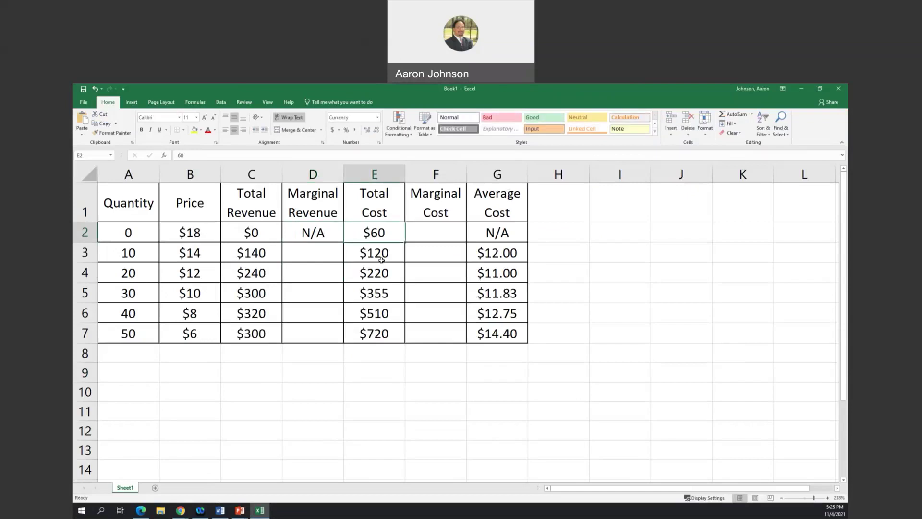
{"action": "type", "text": "N/A"}
{"action": "key", "text": "Return"}
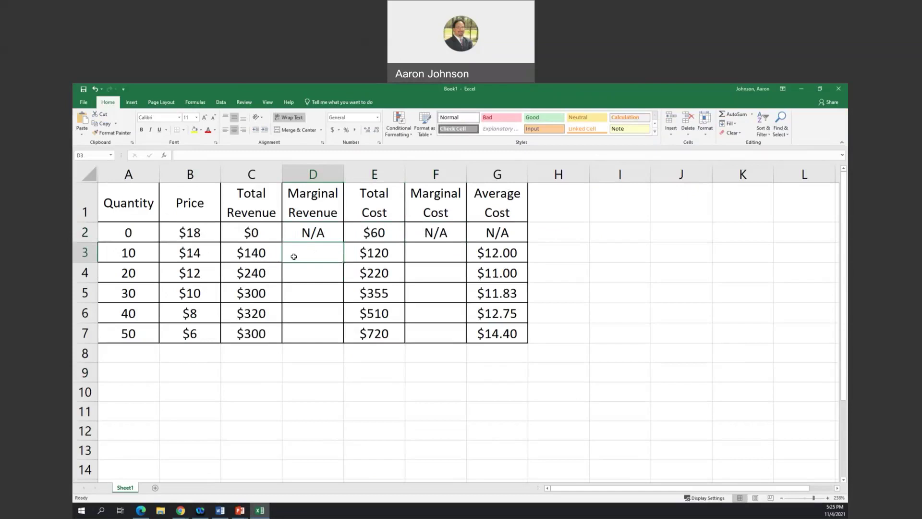
Enter the label MR in D9 below the table
{"action": "left_click", "coordinate": [304, 371]}
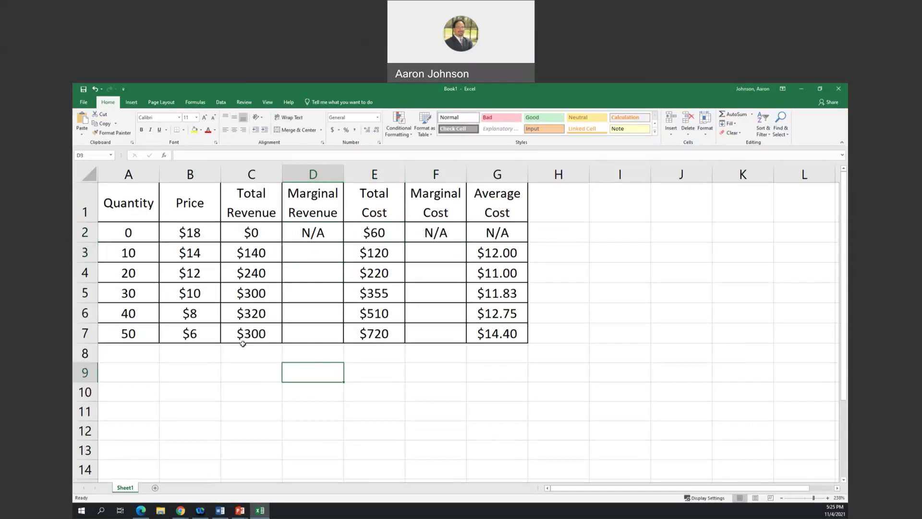
{"action": "type", "text": "MR"}
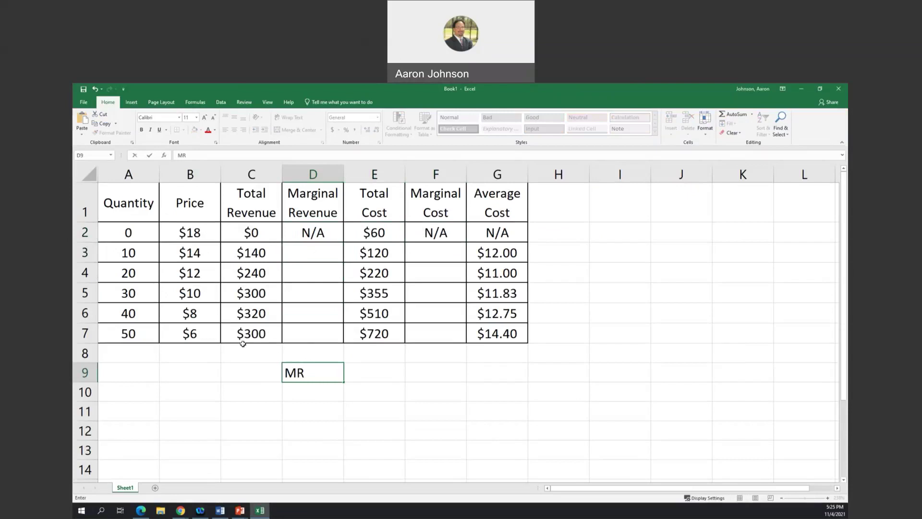
{"action": "key", "text": "Tab"}
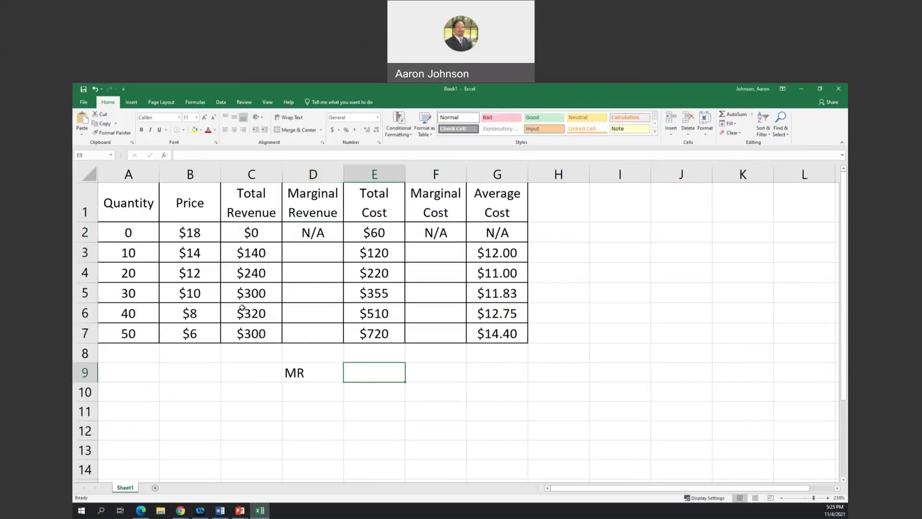
{"action": "left_click", "coordinate": [315, 254]}
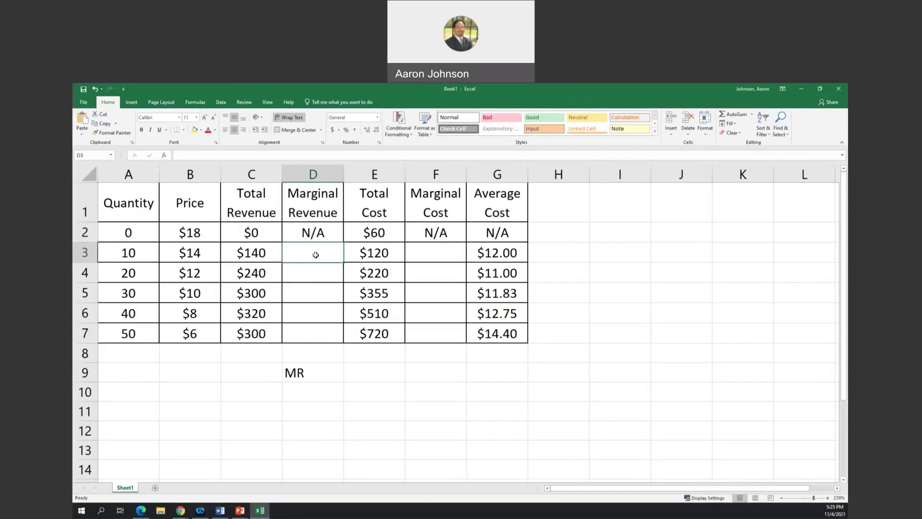
{"action": "type", "text": "="}
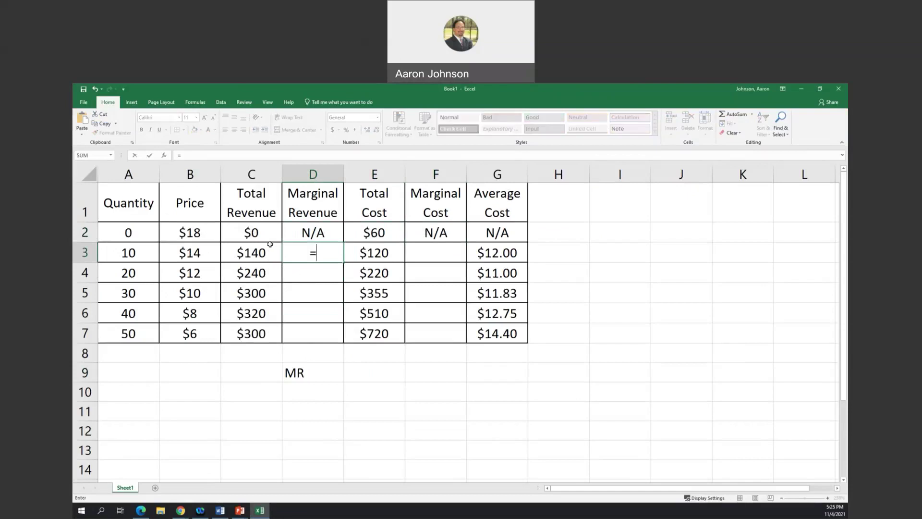
{"action": "left_click", "coordinate": [351, 367]}
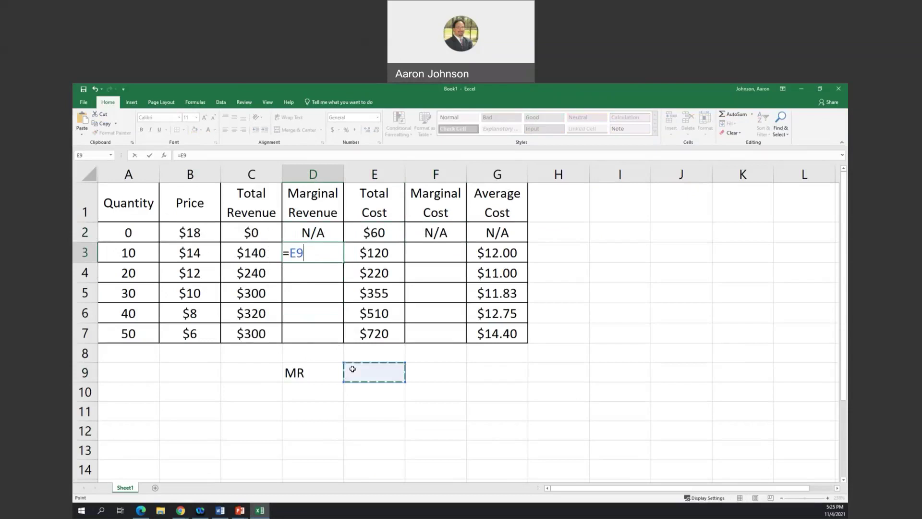
{"action": "key", "text": "Escape"}
Write the marginal revenue numerator (TR2 - TR1) in E9 and underline it as a fraction line
{"action": "left_click", "coordinate": [370, 377]}
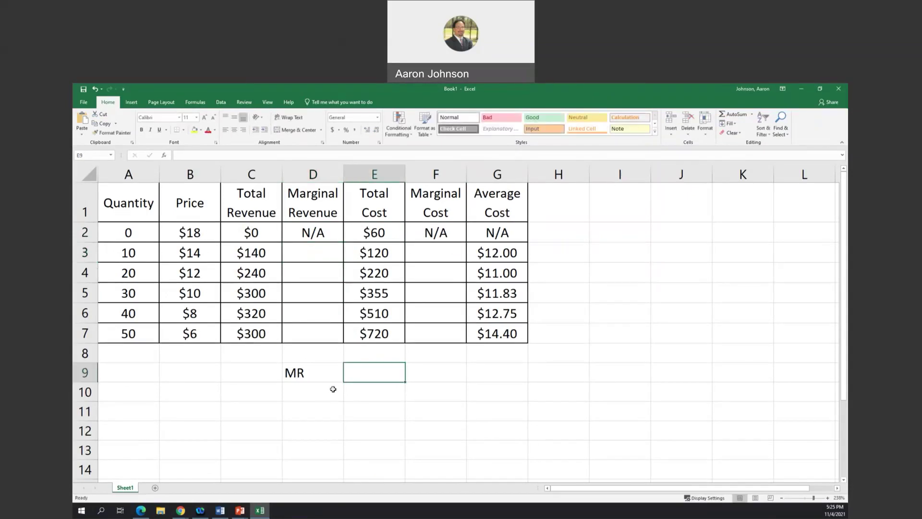
{"action": "type", "text": "("}
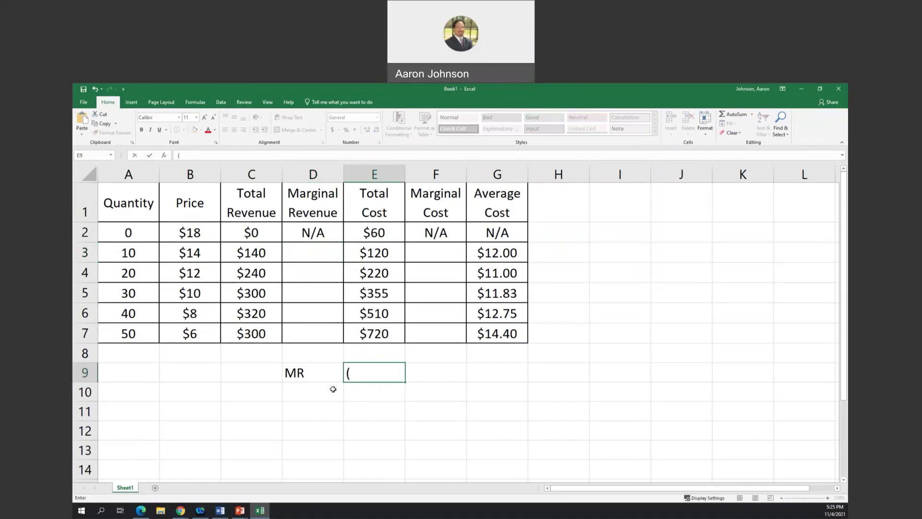
{"action": "type", "text": "TR2 - TR1)"}
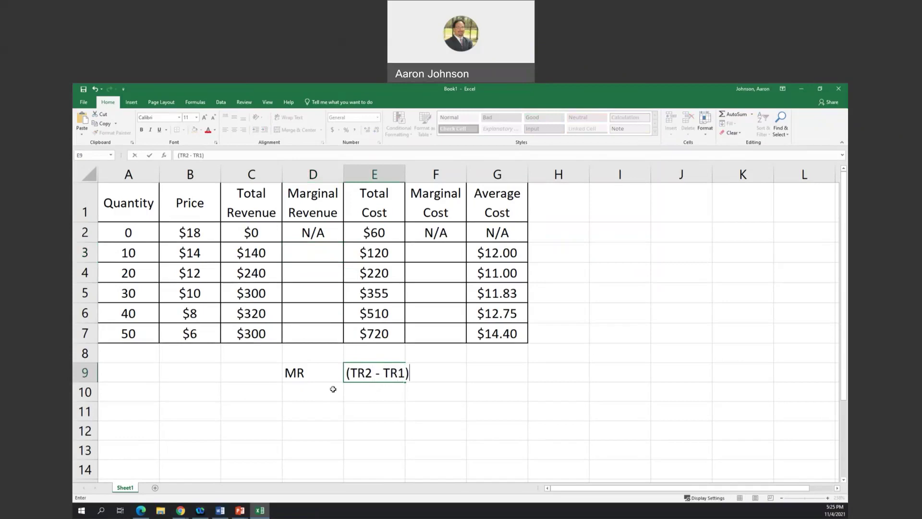
{"action": "key", "text": "Return"}
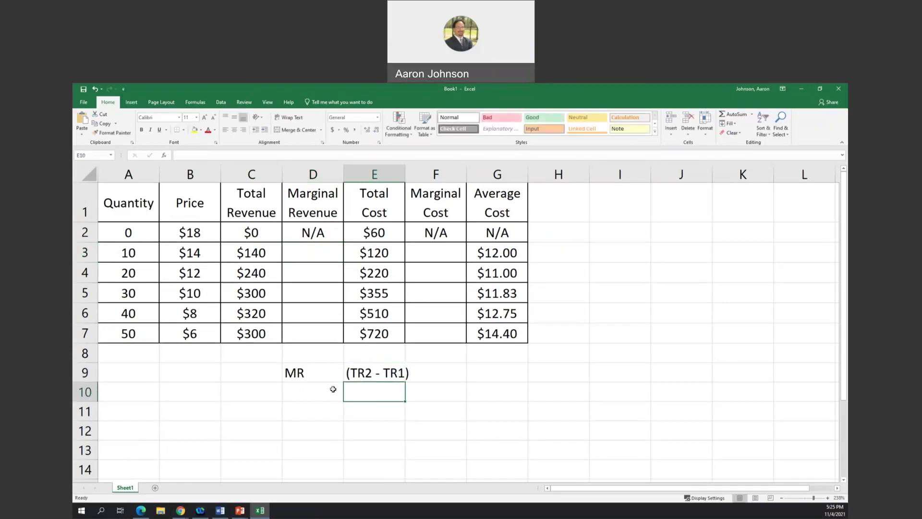
{"action": "left_click", "coordinate": [363, 379]}
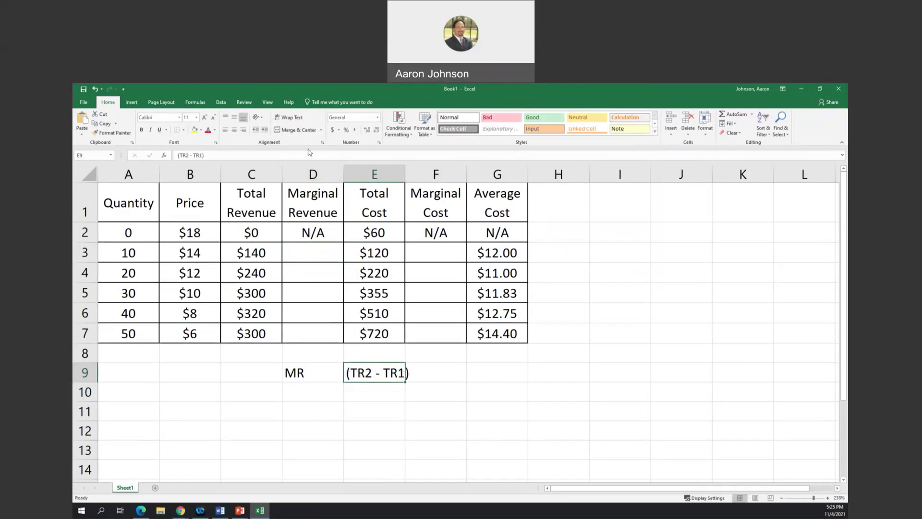
{"action": "left_click", "coordinate": [159, 129]}
Write the marginal revenue denominator (Q2 - Q1) in E10, beneath the underlined numerator
{"action": "left_click", "coordinate": [377, 389]}
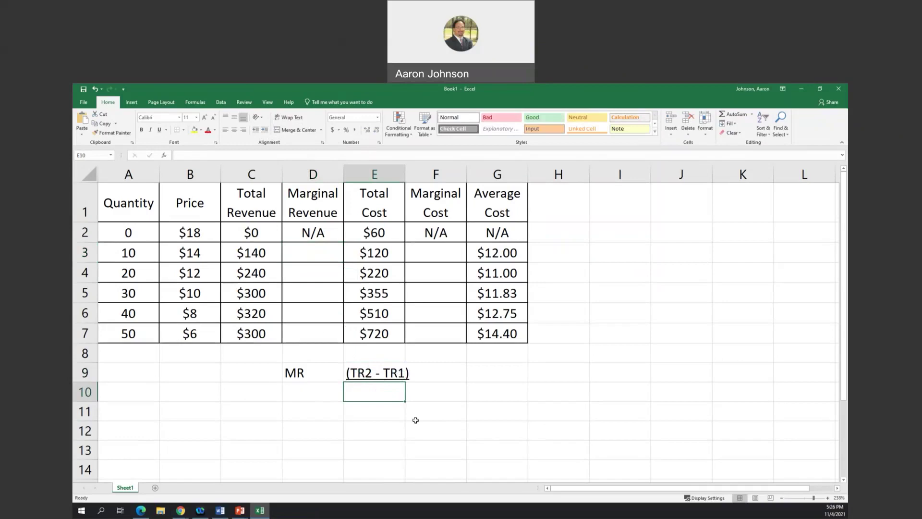
{"action": "type", "text": "(Q2"}
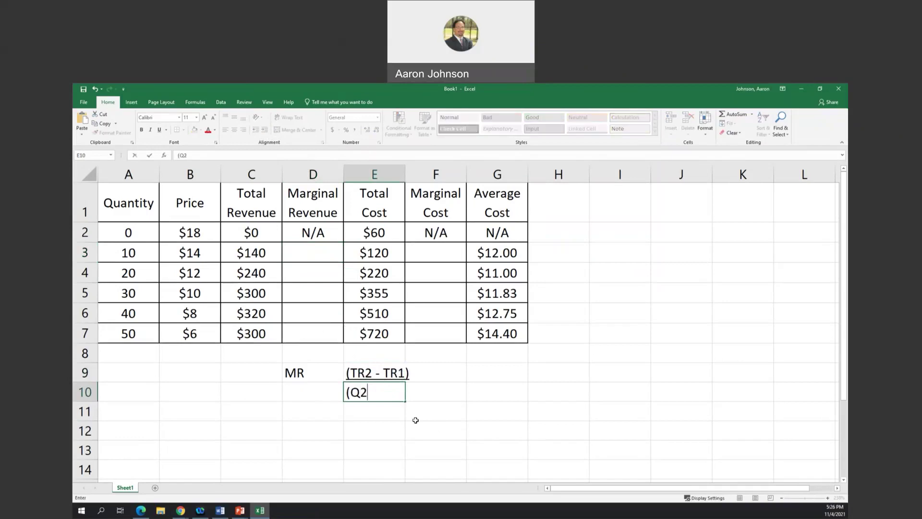
{"action": "type", "text": " - Q1"}
{"action": "key", "text": "Return"}
{"action": "left_click", "coordinate": [383, 388]}
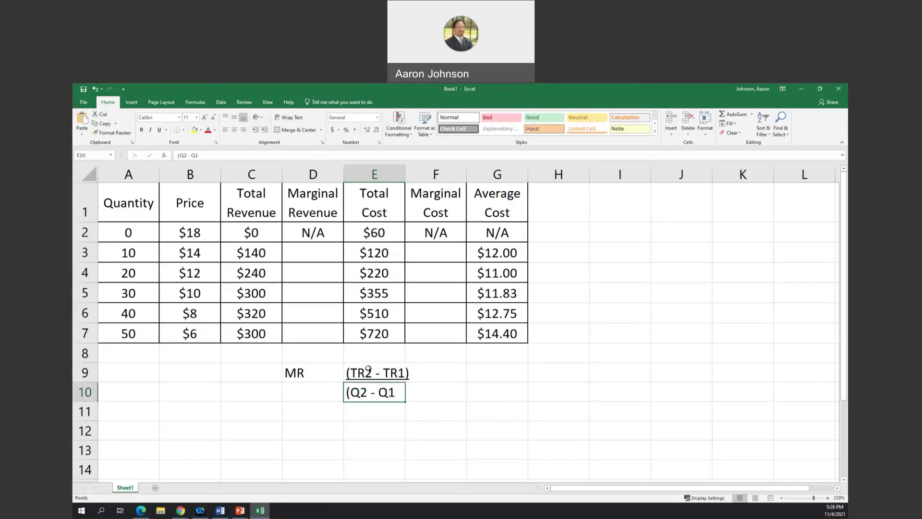
{"action": "left_click", "coordinate": [250, 152]}
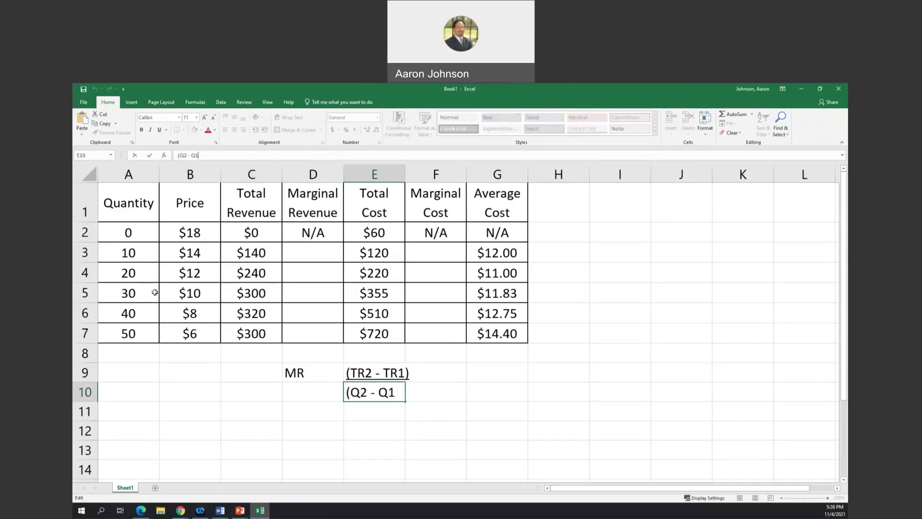
{"action": "type", "text": ")"}
Calculate the marginal revenue for a quantity of 10 in D3 with the formula =(C3-C2)/(A3-A2)
{"action": "left_click", "coordinate": [301, 249]}
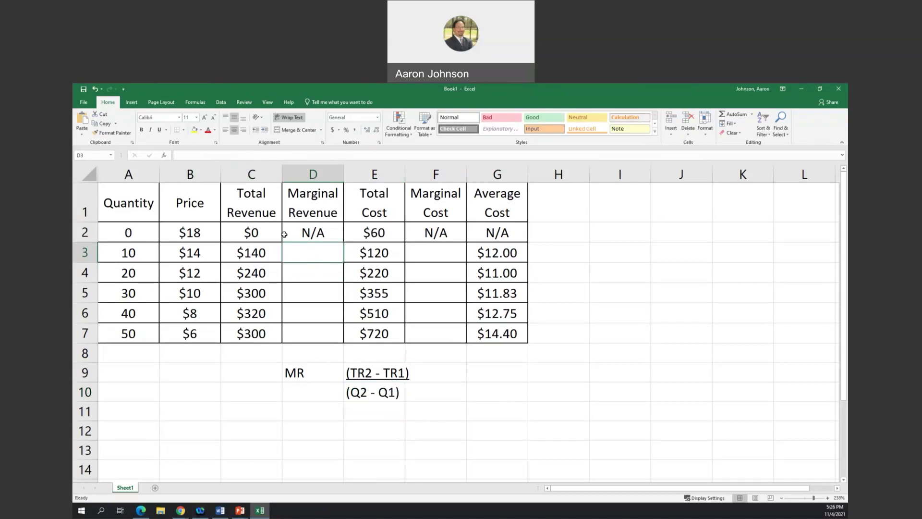
{"action": "type", "text": "="}
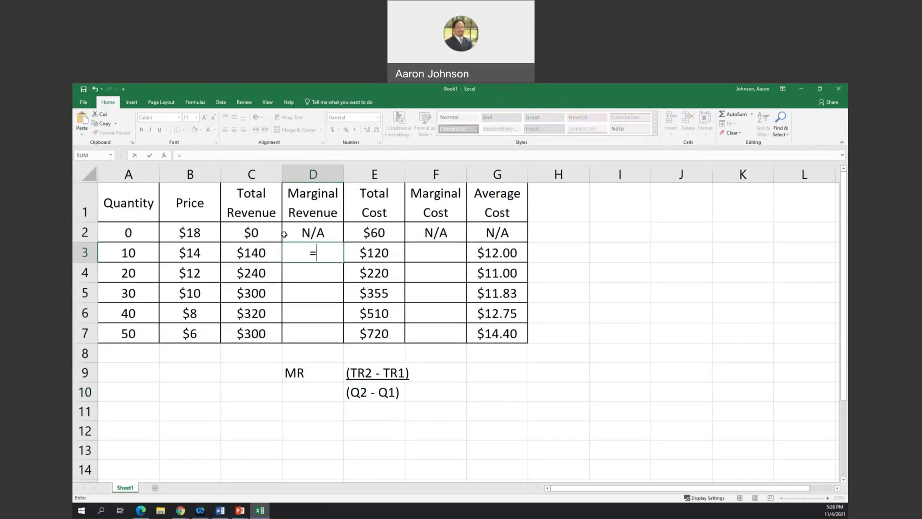
{"action": "left_click", "coordinate": [254, 257]}
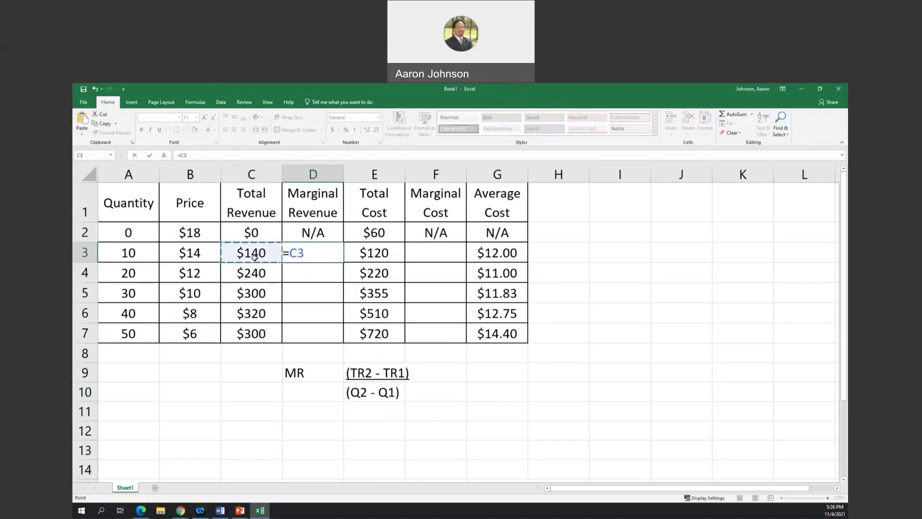
{"action": "left_click", "coordinate": [180, 155]}
{"action": "type", "text": "("}
{"action": "left_click", "coordinate": [325, 254]}
{"action": "type", "text": "-"}
{"action": "left_click", "coordinate": [263, 233]}
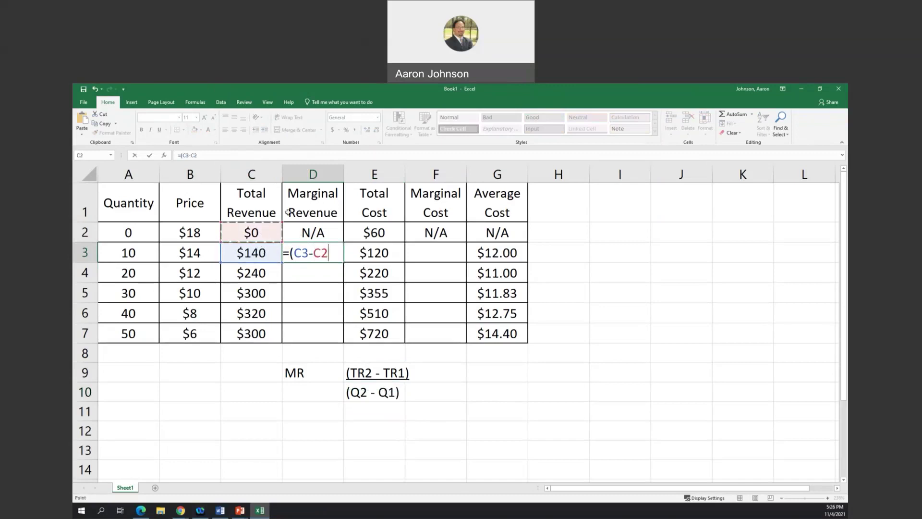
{"action": "type", "text": ")/("}
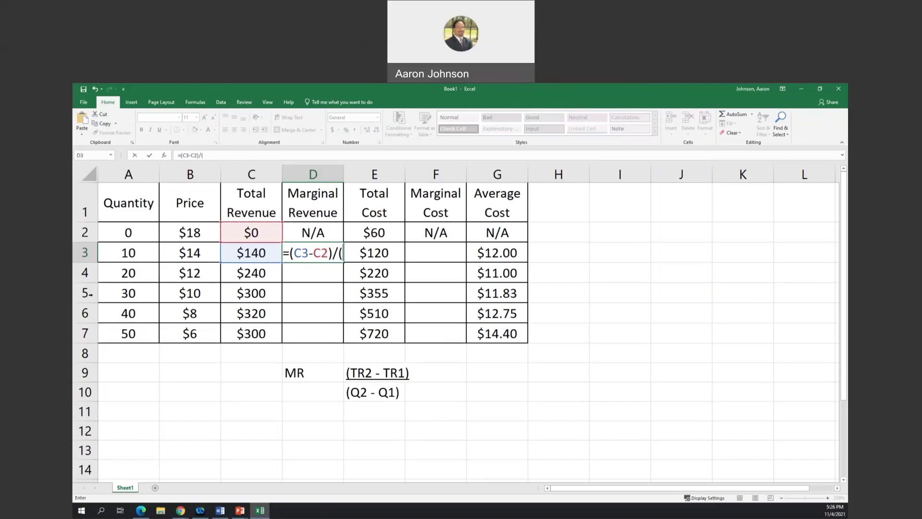
{"action": "left_click", "coordinate": [135, 252]}
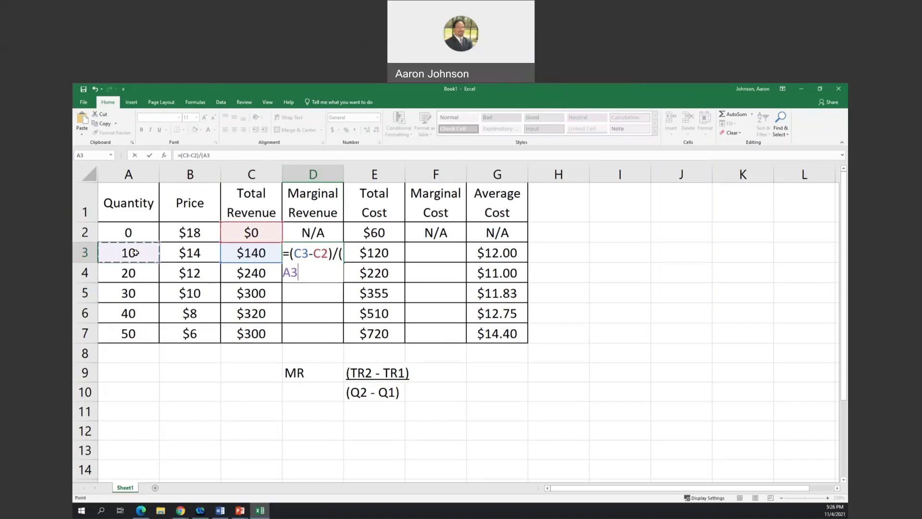
{"action": "type", "text": "-"}
{"action": "left_click", "coordinate": [136, 233]}
{"action": "type", "text": ")"}
{"action": "key", "text": "Return"}
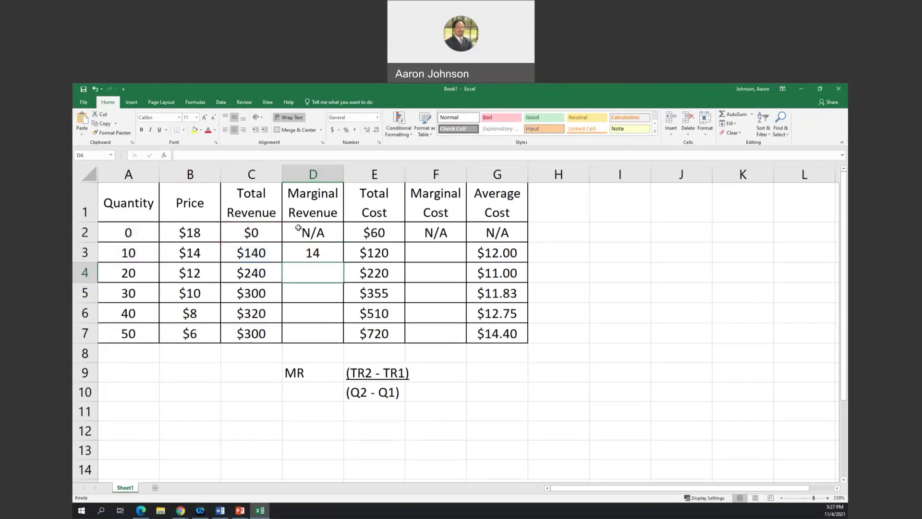
Fill the marginal revenue formula from D3 down through D7 and apply the dollar Accounting format to D3:D7 and G3:G7
{"action": "left_click", "coordinate": [312, 255]}
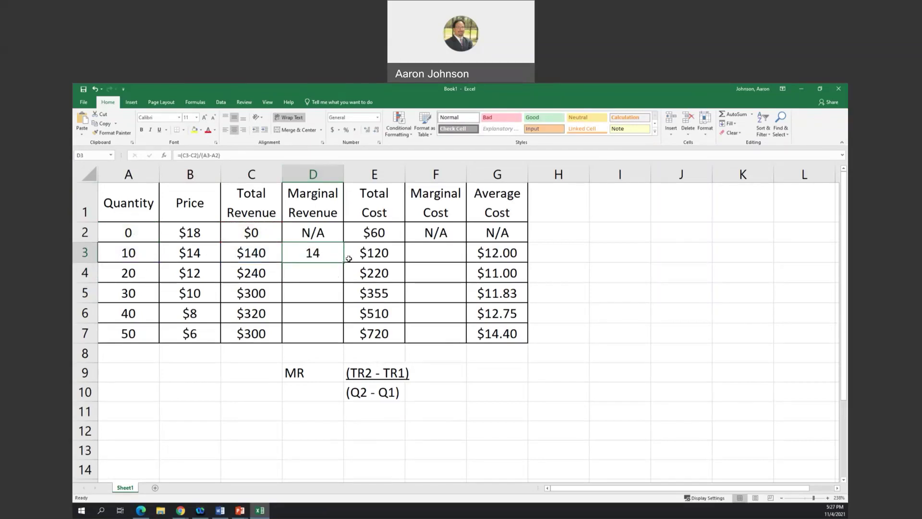
{"action": "left_click_drag", "start_coordinate": [344, 262], "coordinate": [345, 336]}
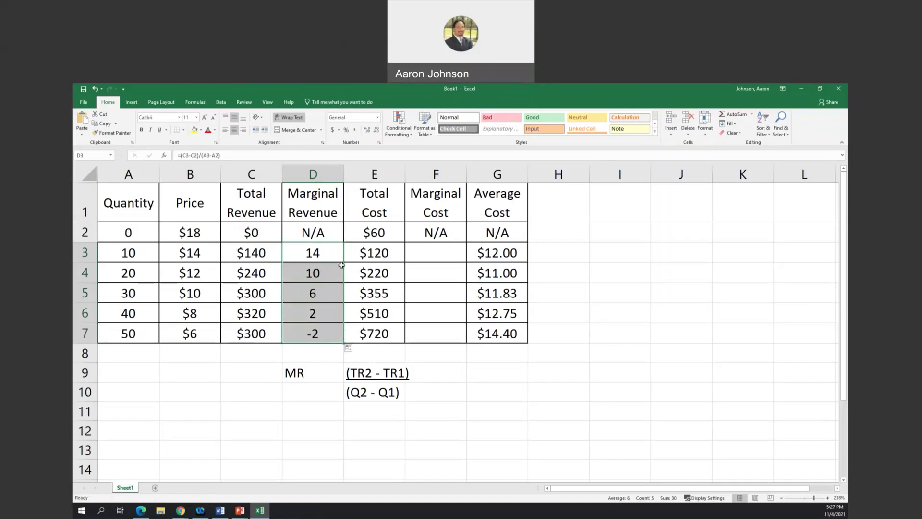
{"action": "left_click", "coordinate": [331, 129]}
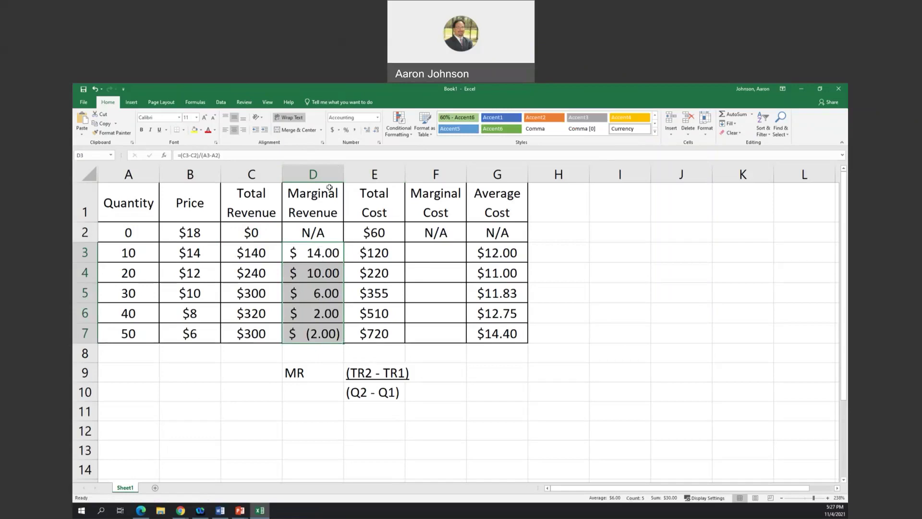
{"action": "left_click_drag", "start_coordinate": [490, 252], "coordinate": [489, 332]}
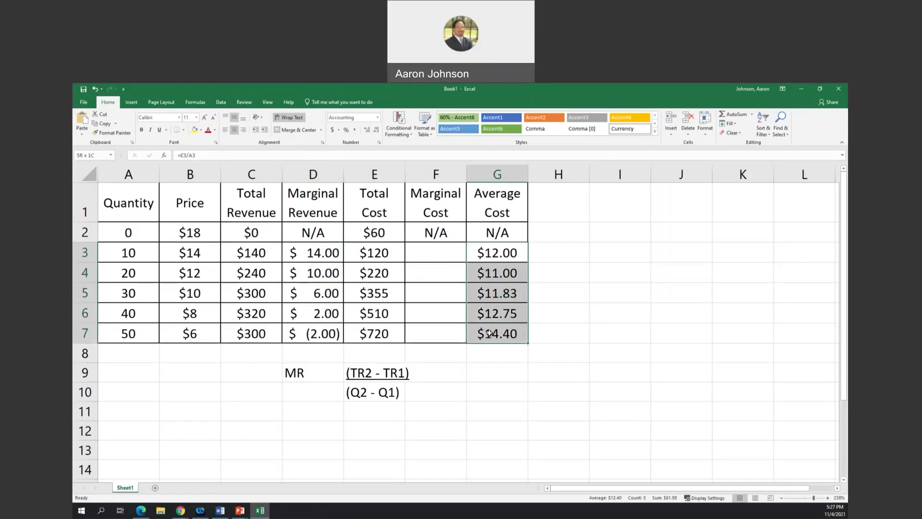
{"action": "left_click", "coordinate": [331, 129]}
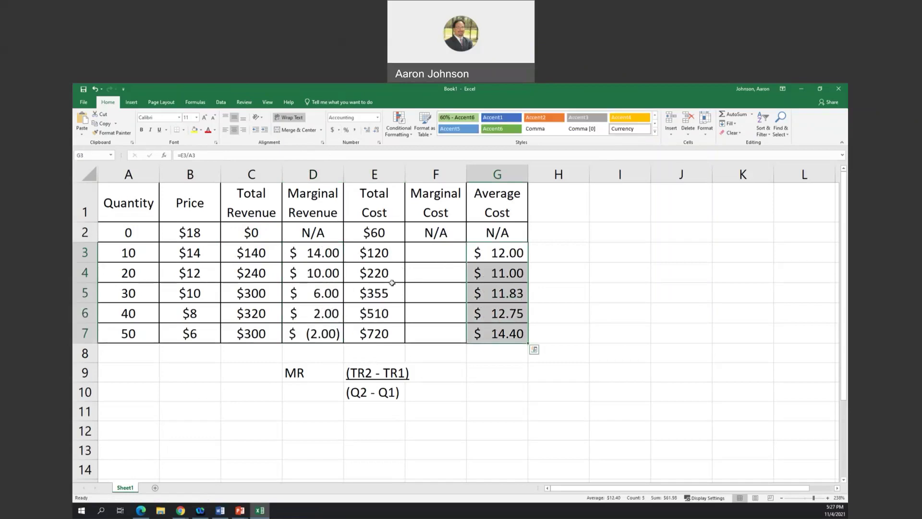
Apply the dollar Accounting format to the total costs in E2:E7 and the prices and total revenues in B2:C7
{"action": "left_click_drag", "start_coordinate": [381, 233], "coordinate": [368, 332]}
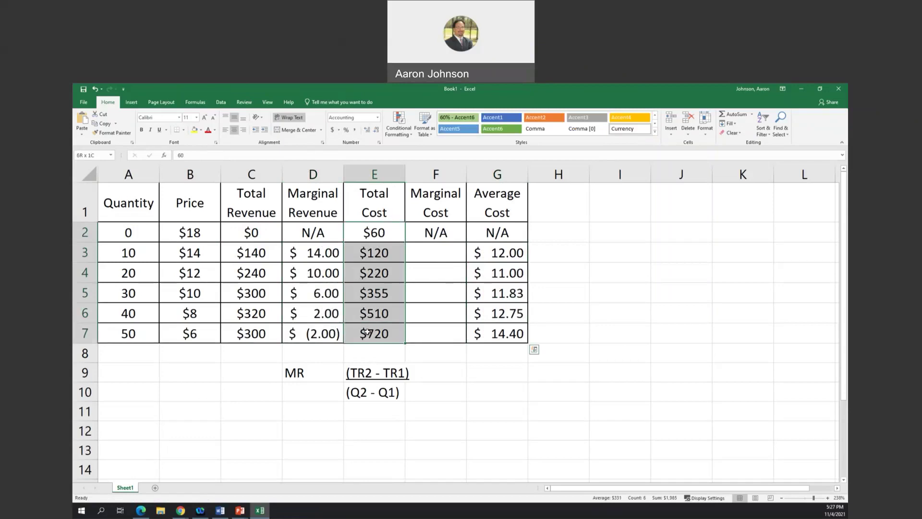
{"action": "left_click", "coordinate": [335, 135]}
{"action": "left_click_drag", "start_coordinate": [251, 232], "coordinate": [188, 338]}
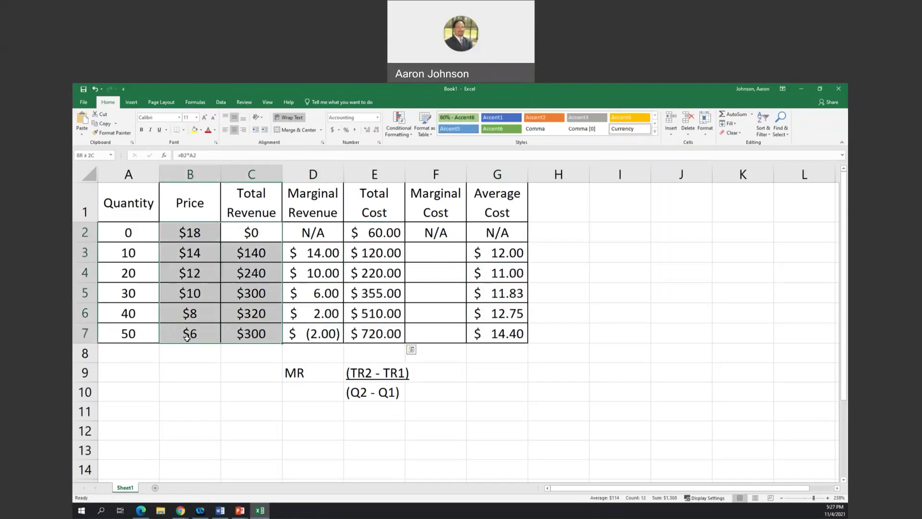
{"action": "left_click", "coordinate": [346, 129]}
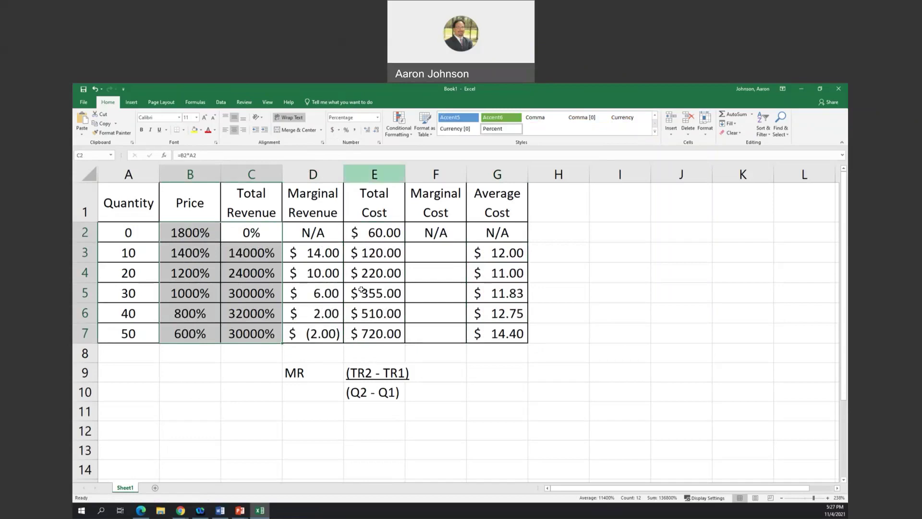
{"action": "left_click", "coordinate": [333, 129]}
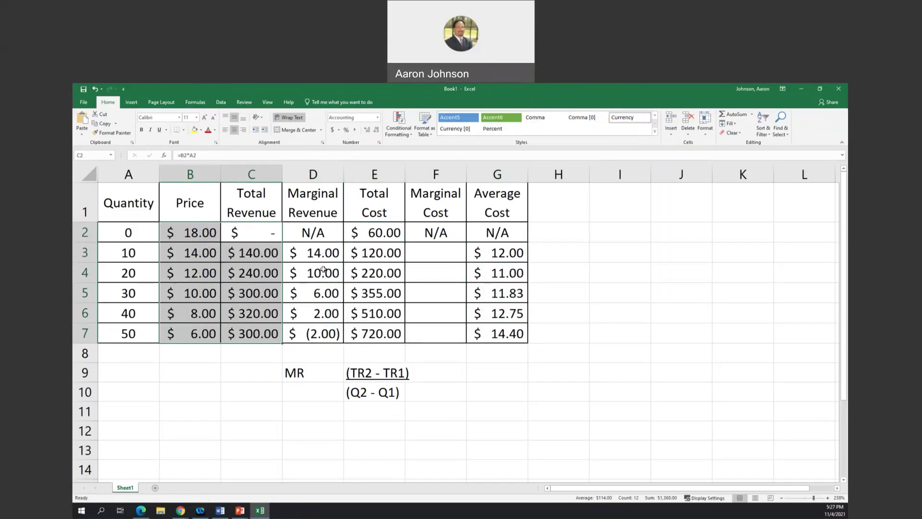
{"action": "left_click", "coordinate": [430, 253]}
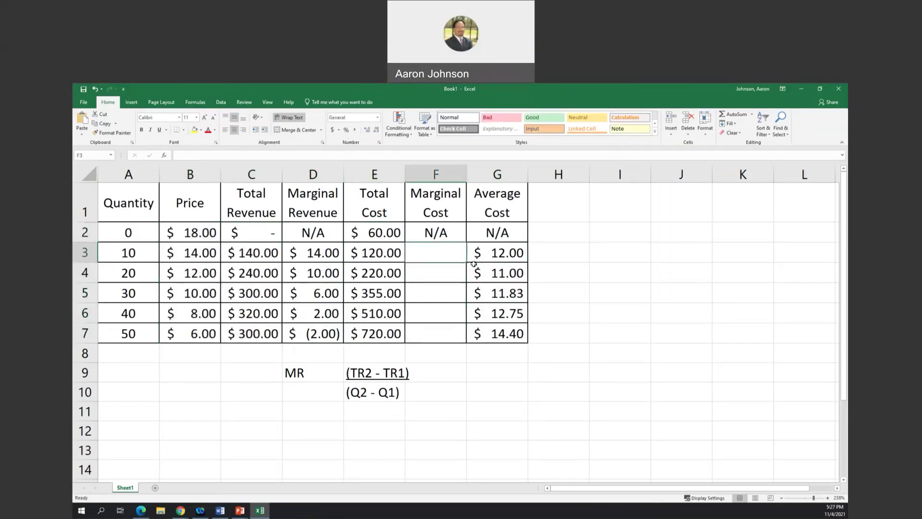
{"action": "type", "text": "="}
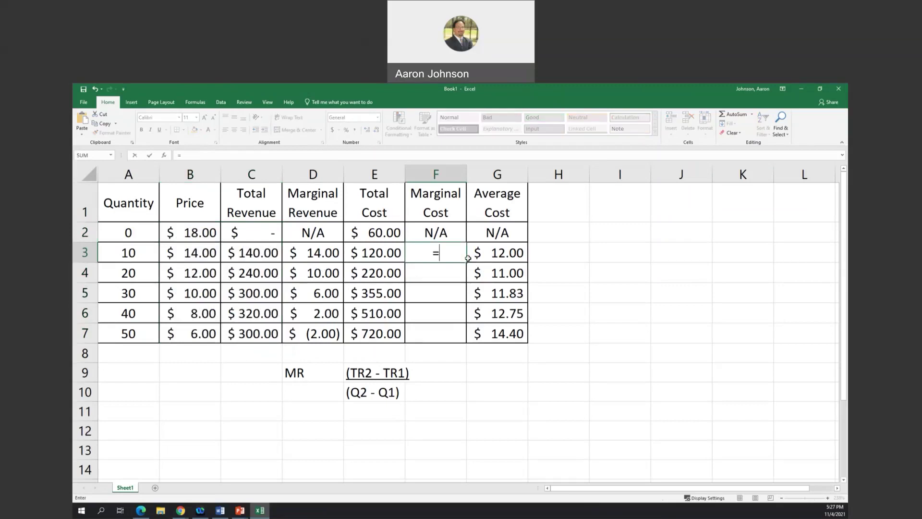
{"action": "left_click", "coordinate": [313, 428]}
{"action": "key", "text": "Escape"}
Label D11 as MC and write the marginal cost numerator (TC2 - TC1) in E11, underlined as a fraction line
{"action": "left_click", "coordinate": [313, 411]}
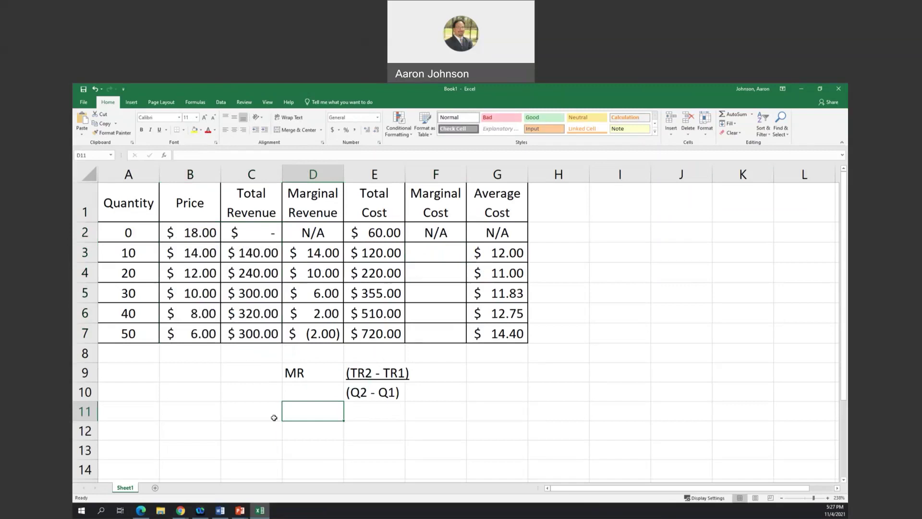
{"action": "type", "text": "MC"}
{"action": "key", "text": "Tab"}
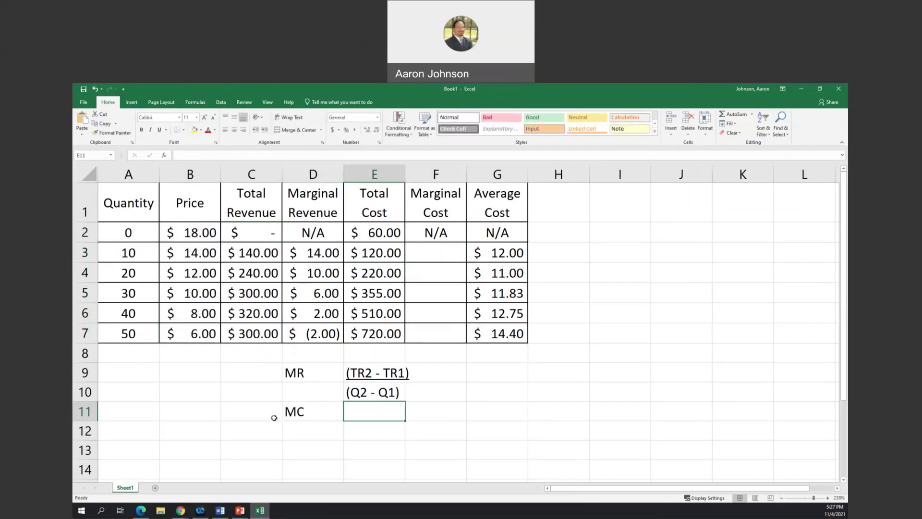
{"action": "type", "text": "(TC2"}
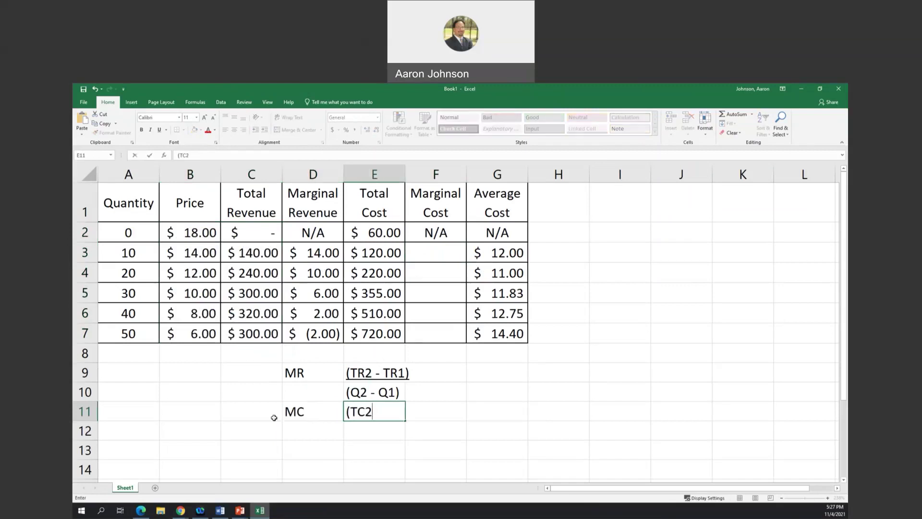
{"action": "type", "text": " - TR"}
{"action": "type", "text": "1"}
{"action": "key", "text": "BackSpace"}
{"action": "key", "text": "BackSpace"}
{"action": "type", "text": "C1)"}
{"action": "key", "text": "Return"}
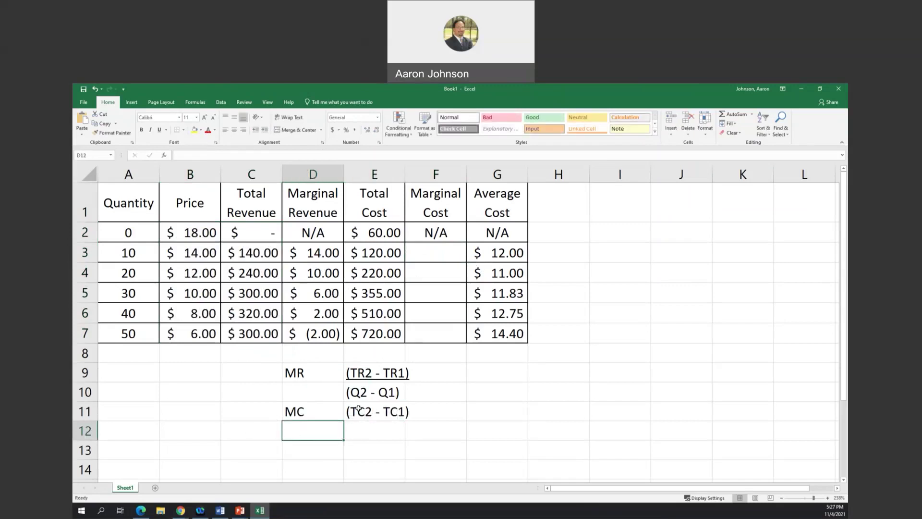
{"action": "left_click", "coordinate": [358, 408]}
{"action": "key", "text": "ctrl+u"}
Write the marginal cost denominator (Q2 - Q1) in E12, beneath the underlined numerator
{"action": "left_click", "coordinate": [359, 433]}
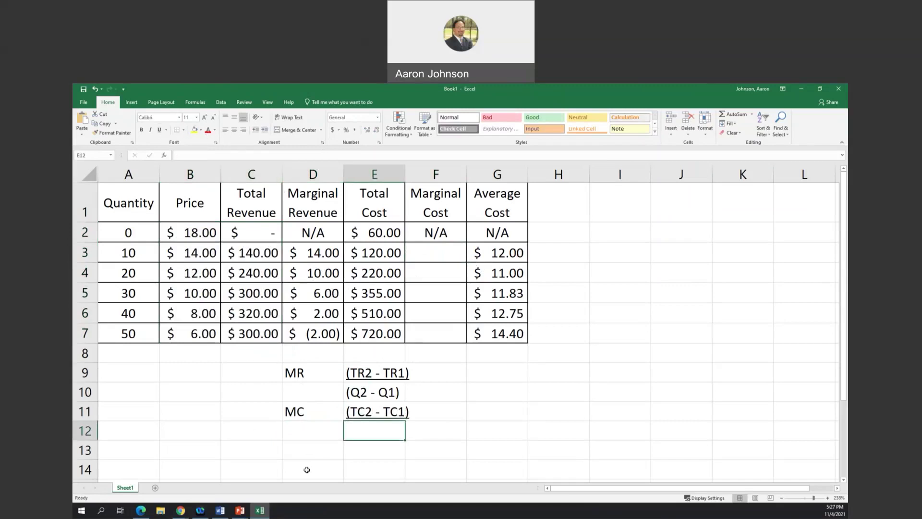
{"action": "type", "text": "(Q2"}
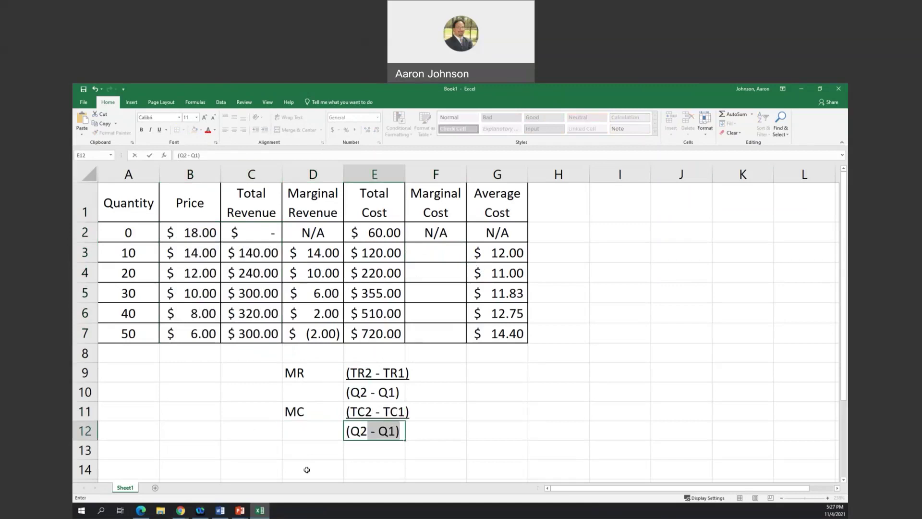
{"action": "key", "text": "Return"}
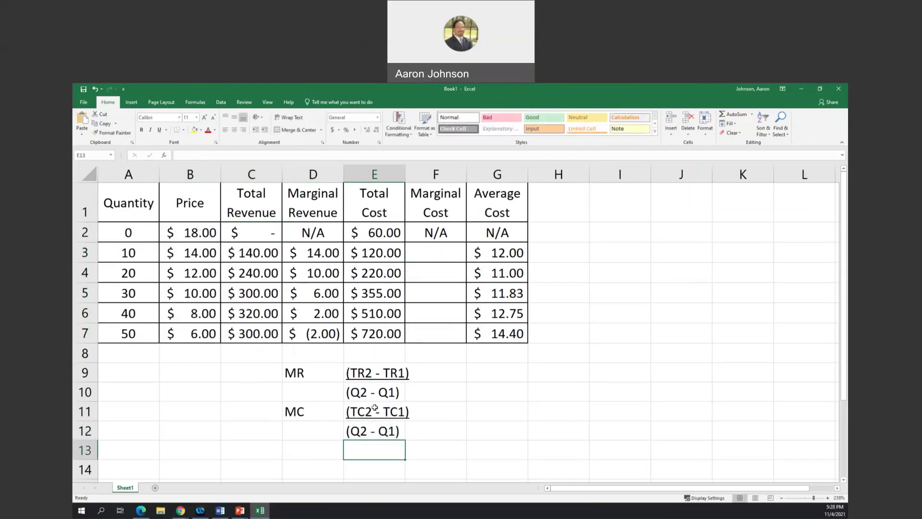
Calculate the marginal cost for a quantity of 10 in F3 with the formula =(E3-E2)/(A3-A2)
{"action": "left_click", "coordinate": [383, 175]}
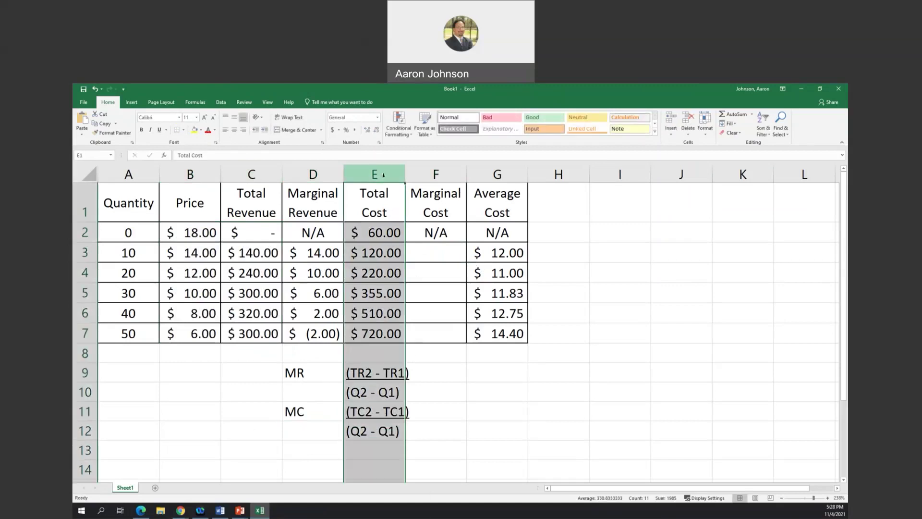
{"action": "left_click", "coordinate": [259, 176]}
{"action": "left_click", "coordinate": [444, 247]}
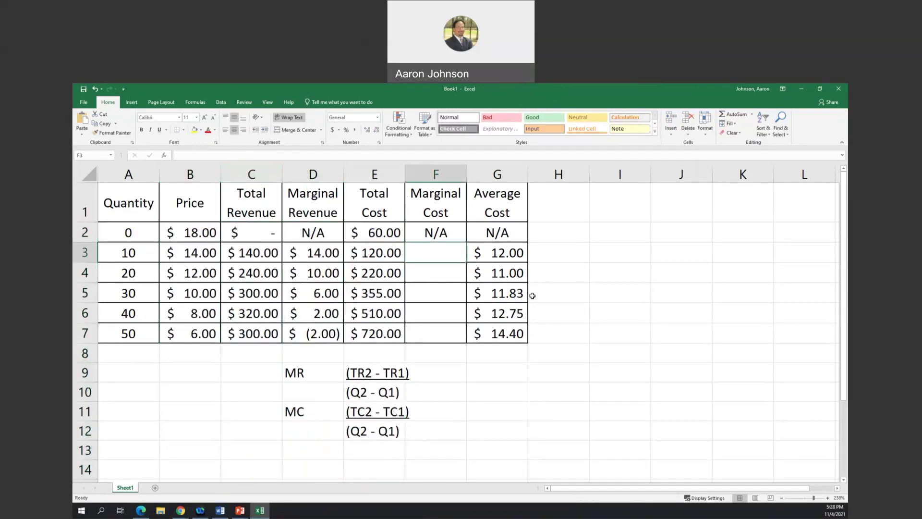
{"action": "type", "text": "=("}
{"action": "left_click", "coordinate": [391, 252]}
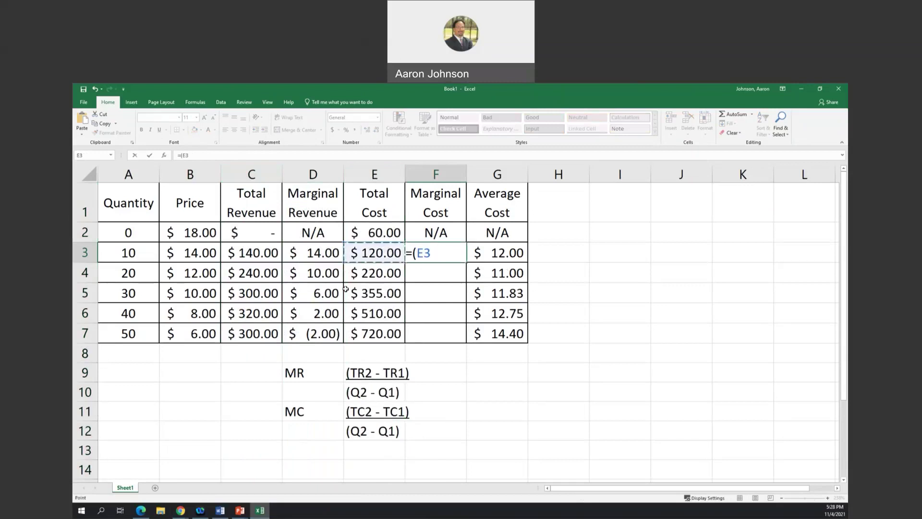
{"action": "type", "text": "-"}
{"action": "left_click", "coordinate": [366, 236]}
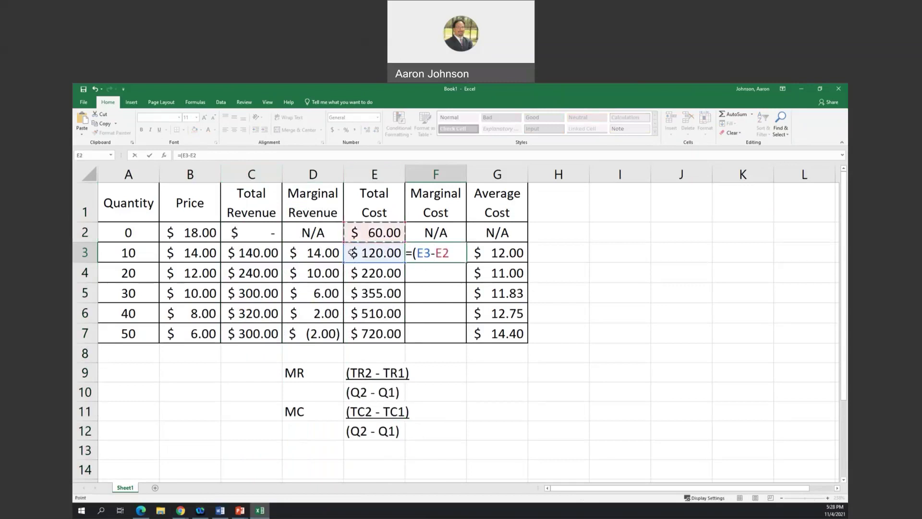
{"action": "type", "text": ")/("}
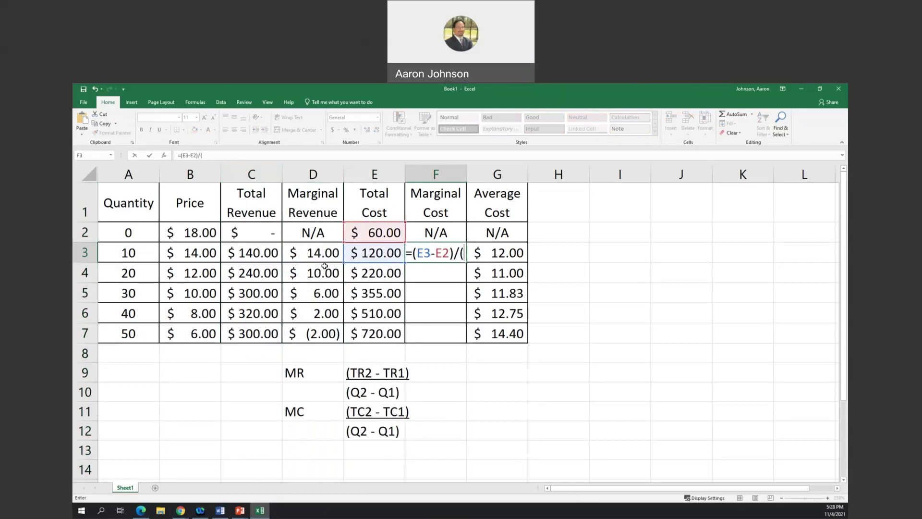
{"action": "left_click", "coordinate": [131, 254]}
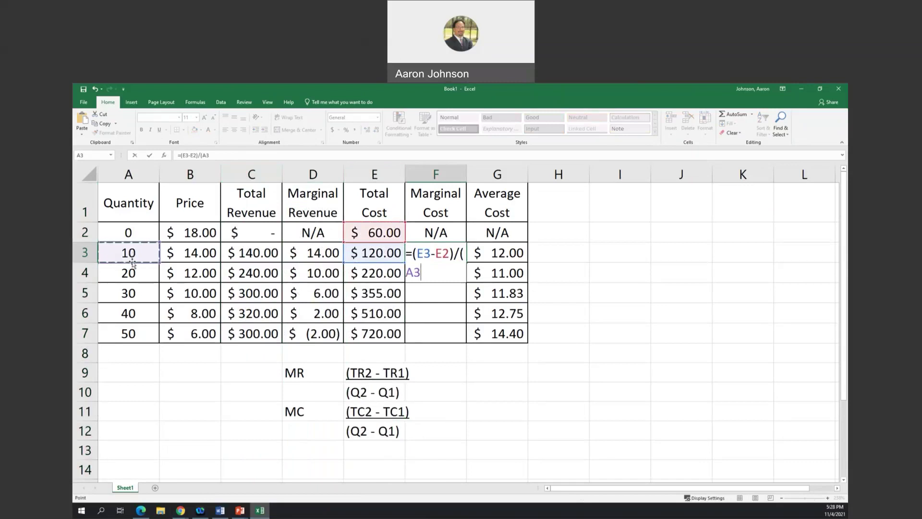
{"action": "type", "text": "-"}
{"action": "left_click", "coordinate": [139, 227]}
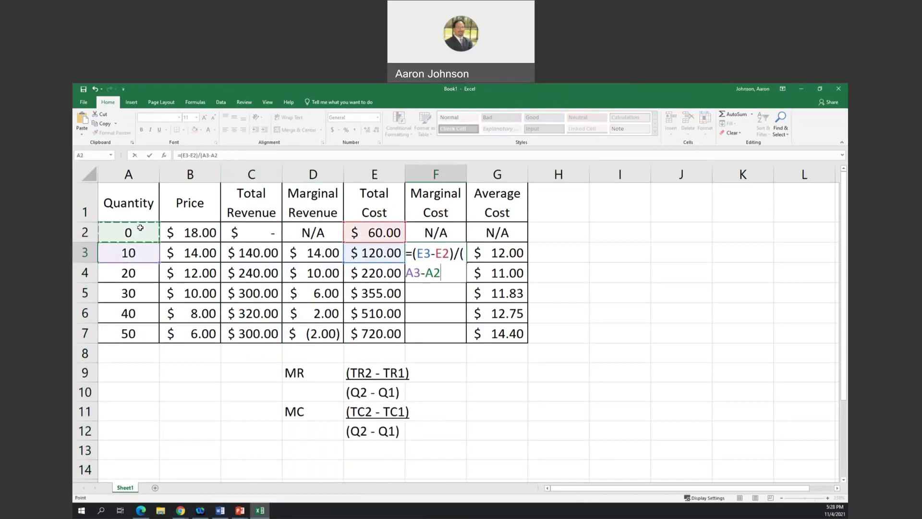
{"action": "type", "text": ")"}
{"action": "key", "text": "Return"}
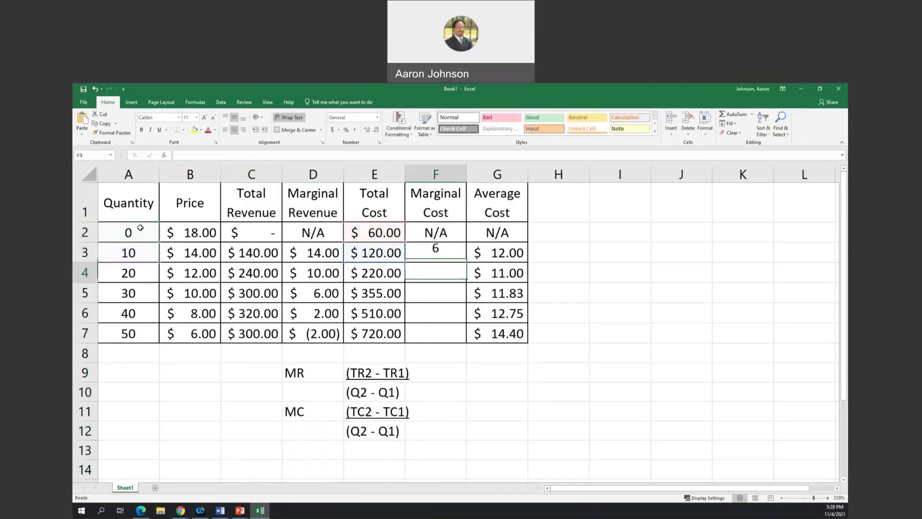
Apply the dollar Accounting format to column F and fill the marginal cost formula from F3 down through F7
{"action": "left_click", "coordinate": [455, 174]}
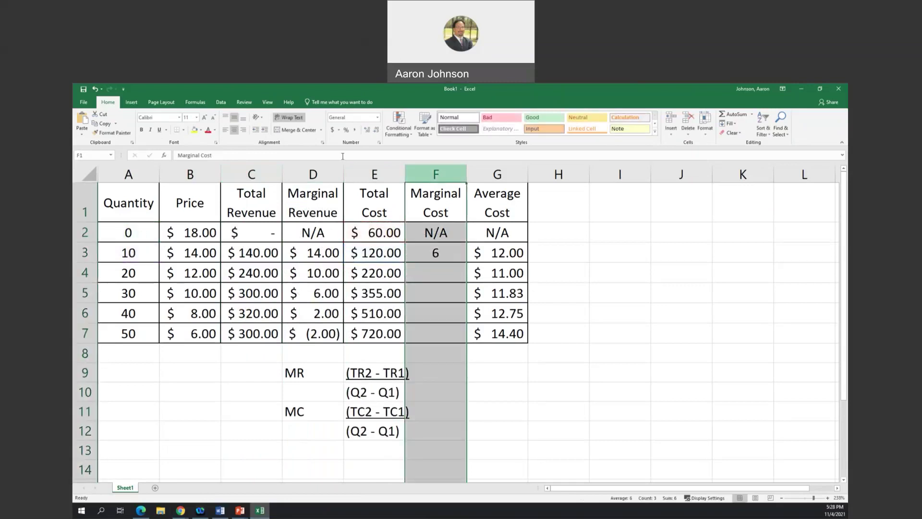
{"action": "left_click", "coordinate": [332, 129]}
{"action": "left_click", "coordinate": [444, 255]}
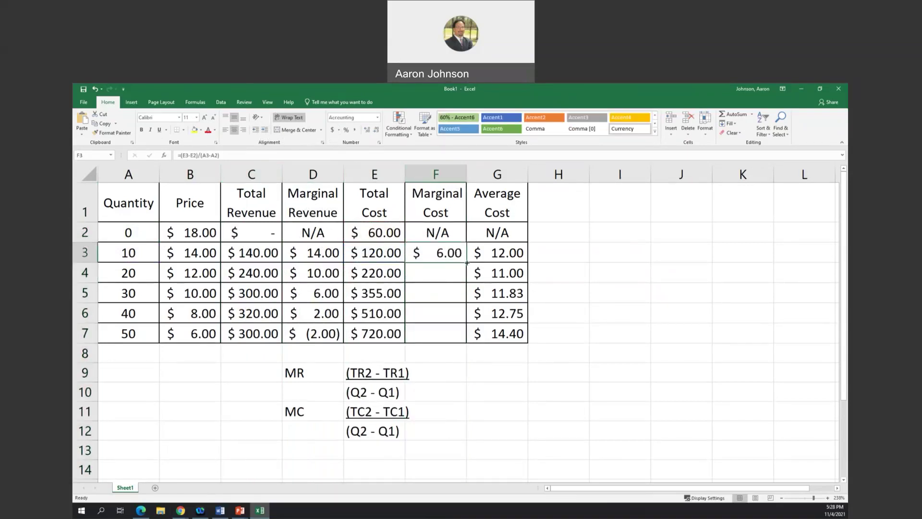
{"action": "left_click_drag", "start_coordinate": [466, 262], "coordinate": [469, 351]}
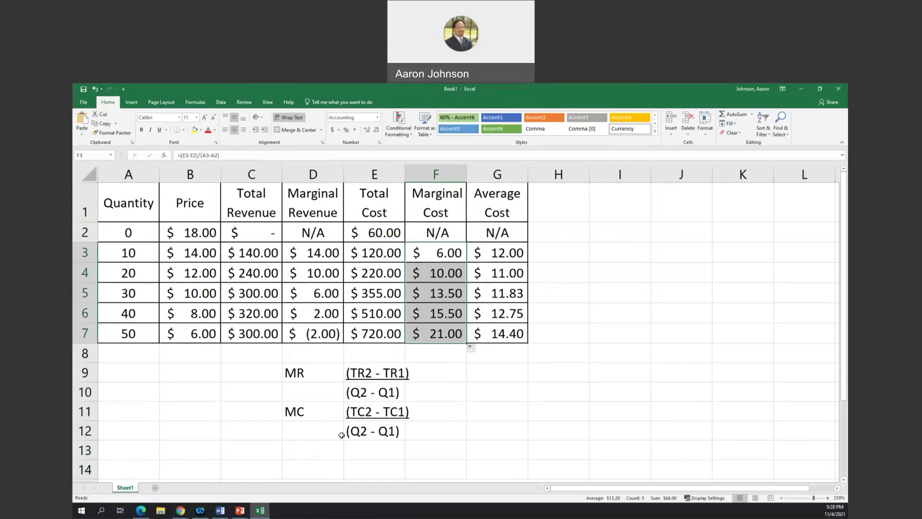
Copy the completed revenue and cost table A1:G7
{"action": "left_click_drag", "start_coordinate": [129, 202], "coordinate": [488, 328]}
{"action": "right_click", "coordinate": [487, 328]}
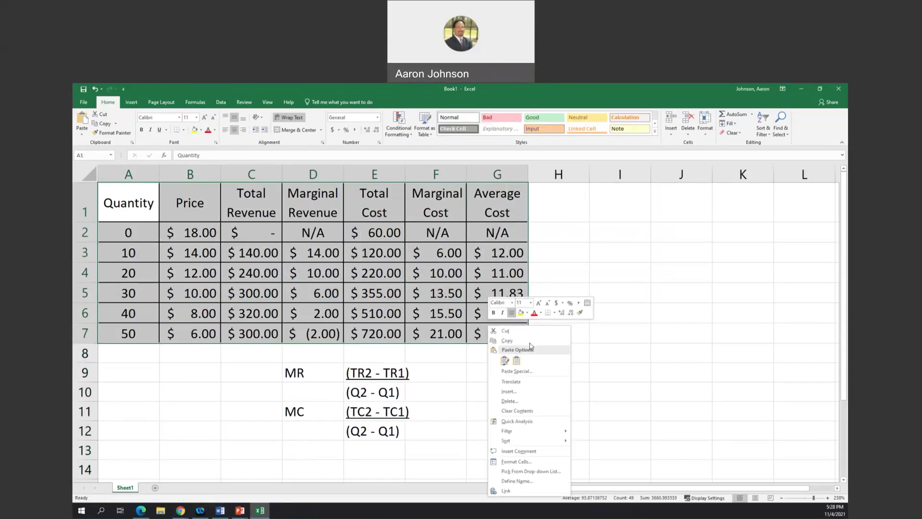
{"action": "left_click", "coordinate": [509, 346]}
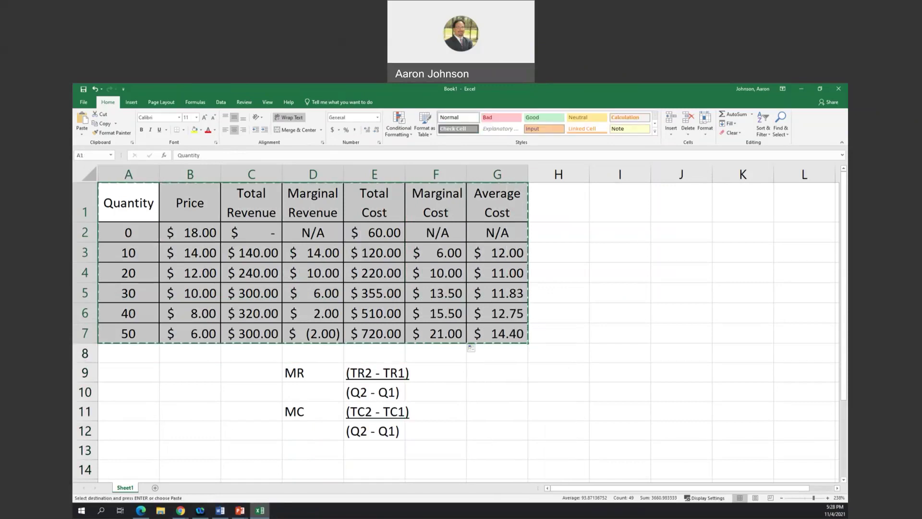
Switch to the Terry T-Shirts document in Word and replace its incomplete schedule table with the copied Excel table
{"action": "left_click", "coordinate": [220, 510]}
{"action": "left_click", "coordinate": [242, 278]}
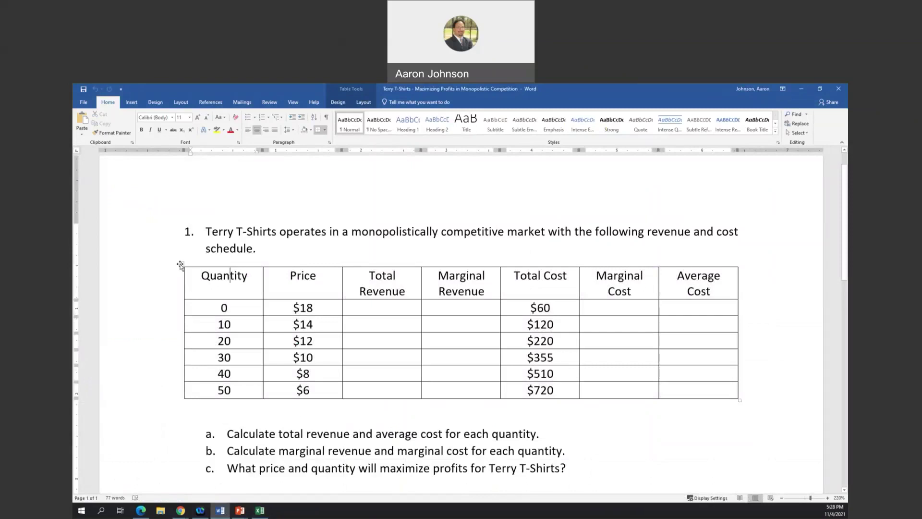
{"action": "left_click", "coordinate": [182, 264]}
{"action": "key", "text": "Delete"}
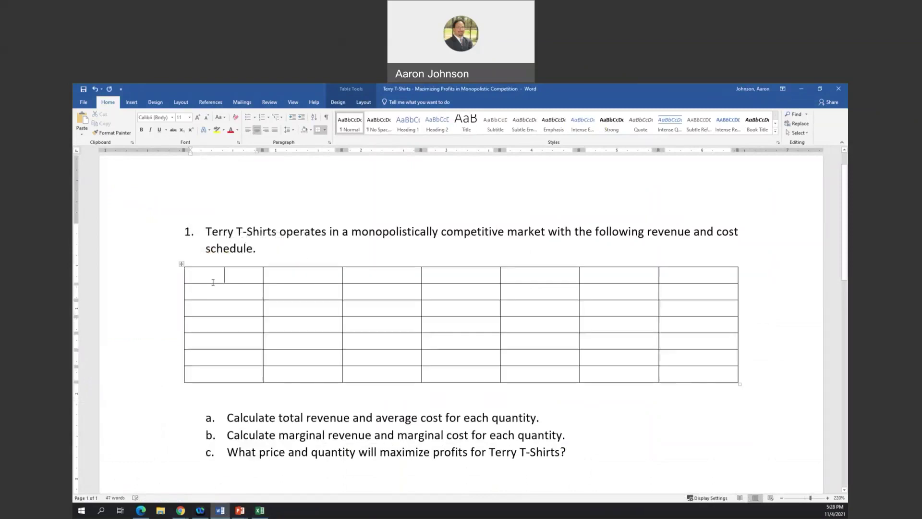
{"action": "left_click", "coordinate": [182, 264]}
{"action": "key", "text": "BackSpace"}
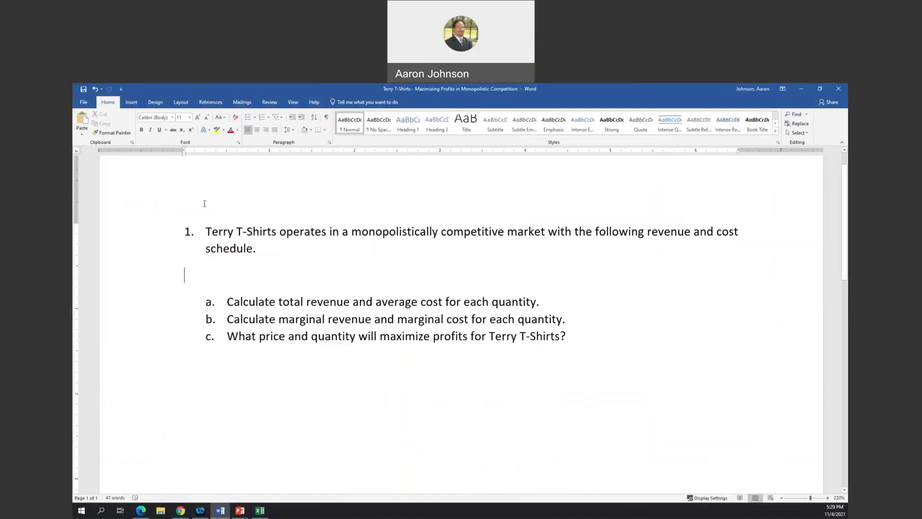
{"action": "left_click", "coordinate": [80, 124]}
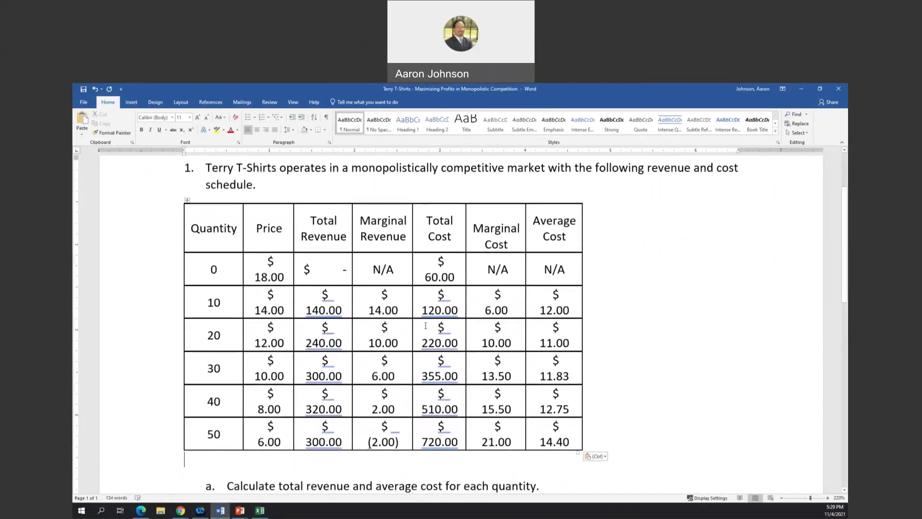
Add the answer "See table" at the end of question a on total revenue and average cost
{"action": "scroll", "coordinate": [453, 340], "scroll_direction": "down", "scroll_amount": 3}
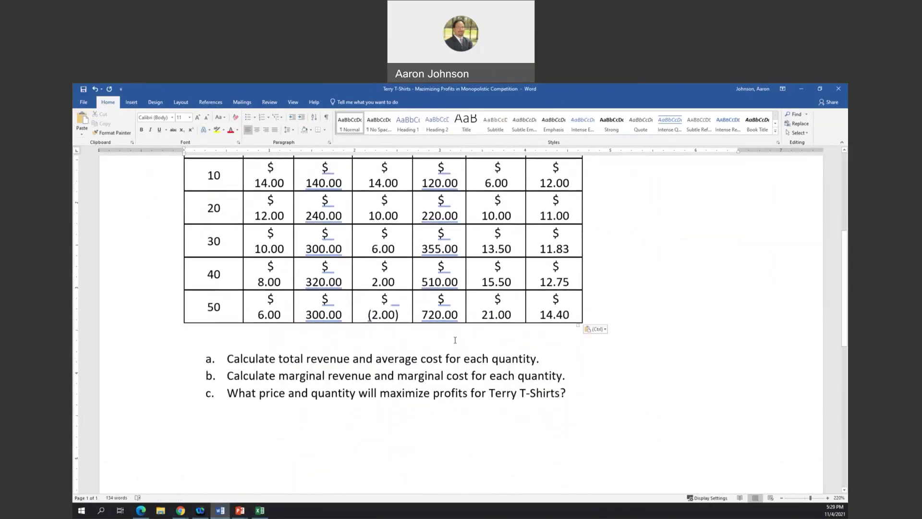
{"action": "left_click", "coordinate": [552, 360]}
{"action": "left_click_drag", "start_coordinate": [575, 376], "coordinate": [173, 354]}
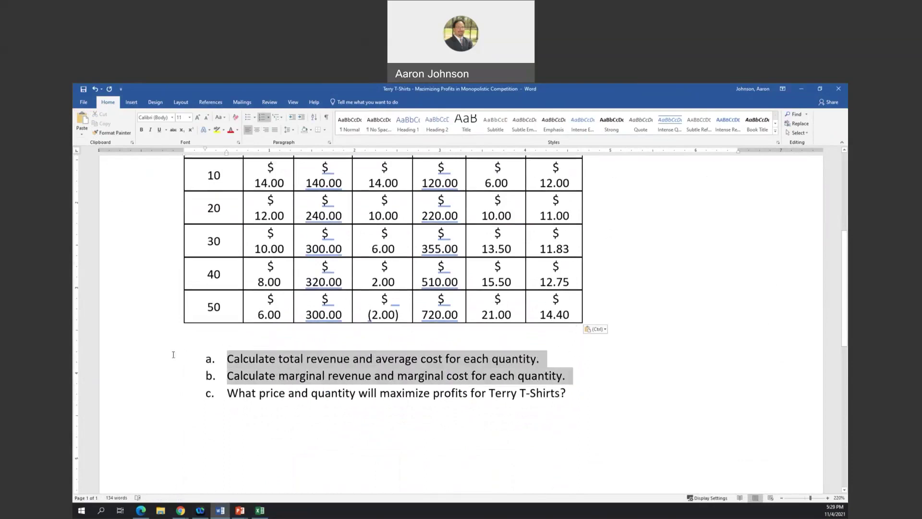
{"action": "scroll", "coordinate": [174, 355], "scroll_direction": "up", "scroll_amount": 3}
{"action": "left_click", "coordinate": [613, 443]}
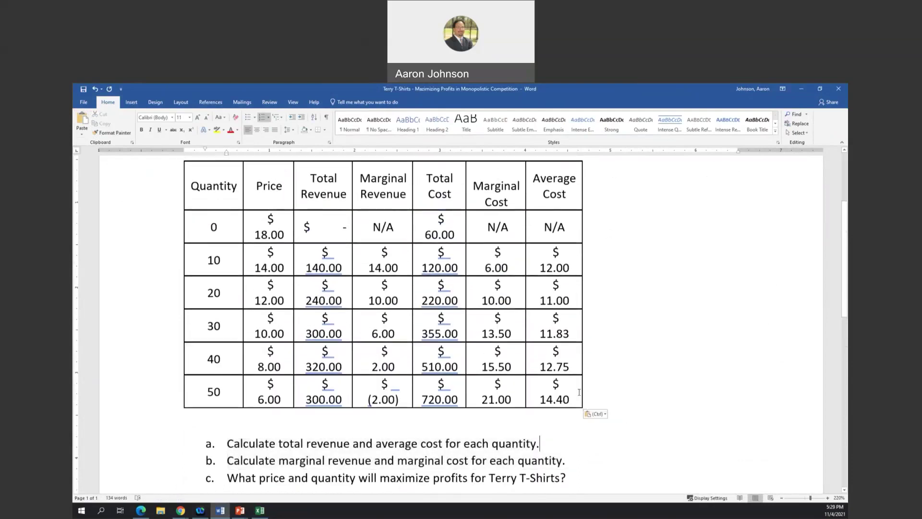
{"action": "type", "text": "See ta"}
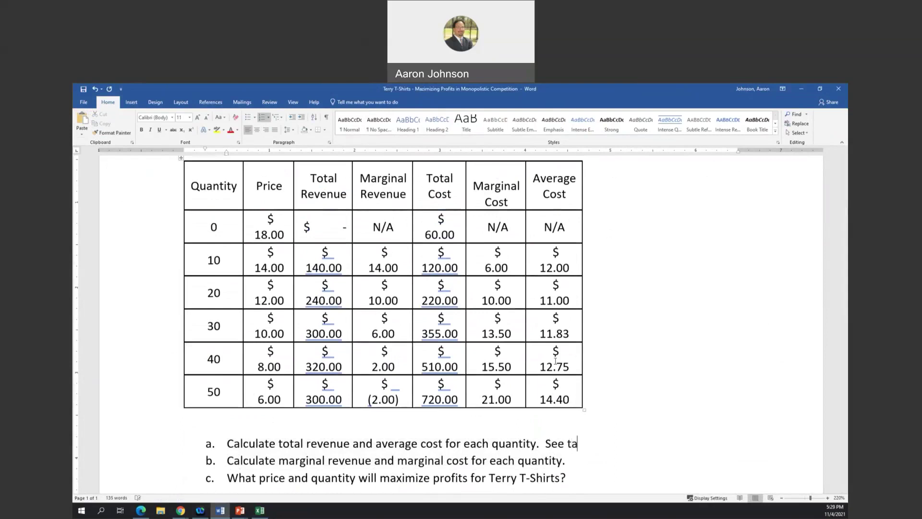
{"action": "type", "text": "ble"}
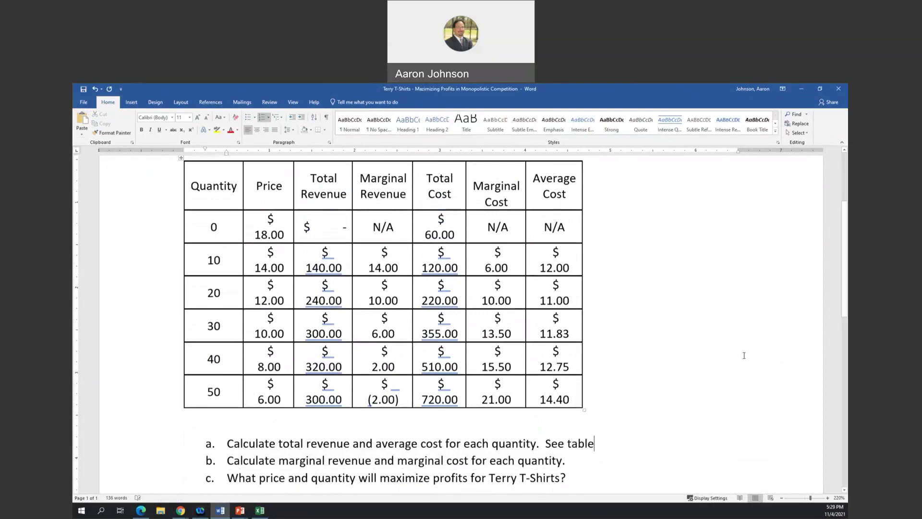
Add the answer "See table" at the end of question b on marginal revenue and marginal cost
{"action": "left_click", "coordinate": [619, 461]}
{"action": "type", "text": "See t"}
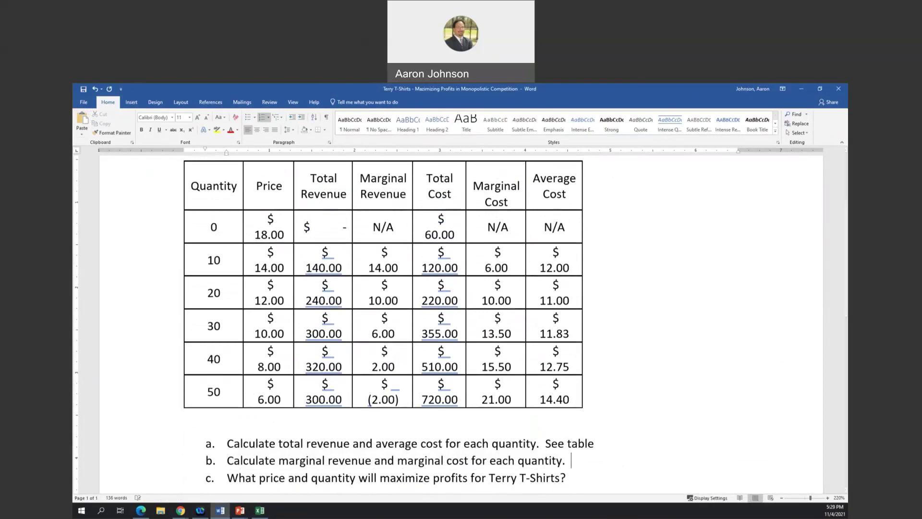
{"action": "type", "text": "abel"}
{"action": "key", "text": "BackSpace"}
{"action": "key", "text": "BackSpace"}
{"action": "type", "text": "le"}
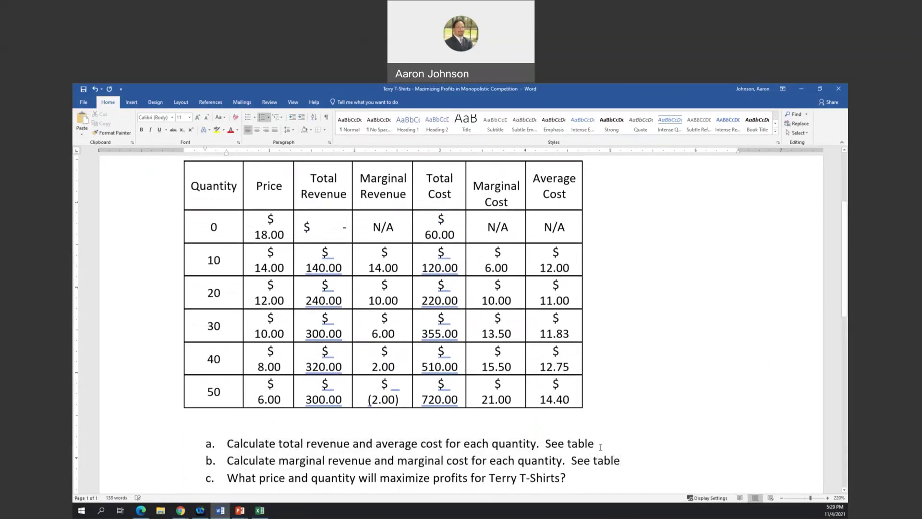
{"action": "scroll", "coordinate": [416, 442], "scroll_direction": "down", "scroll_amount": 1}
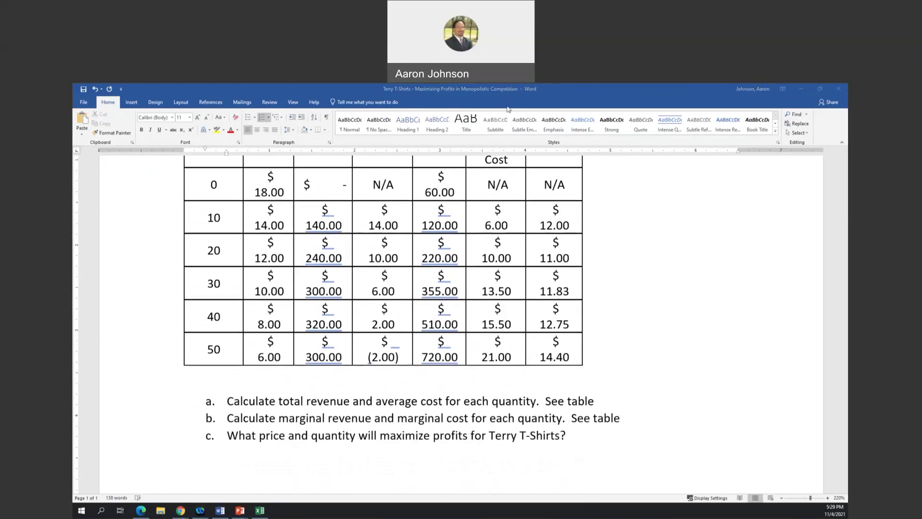
Switch to the OpenStax textbook in Chrome and review the profit-maximizing rule for a perfectly competitive firm in section 8.2
{"action": "key", "text": "alt+Tab"}
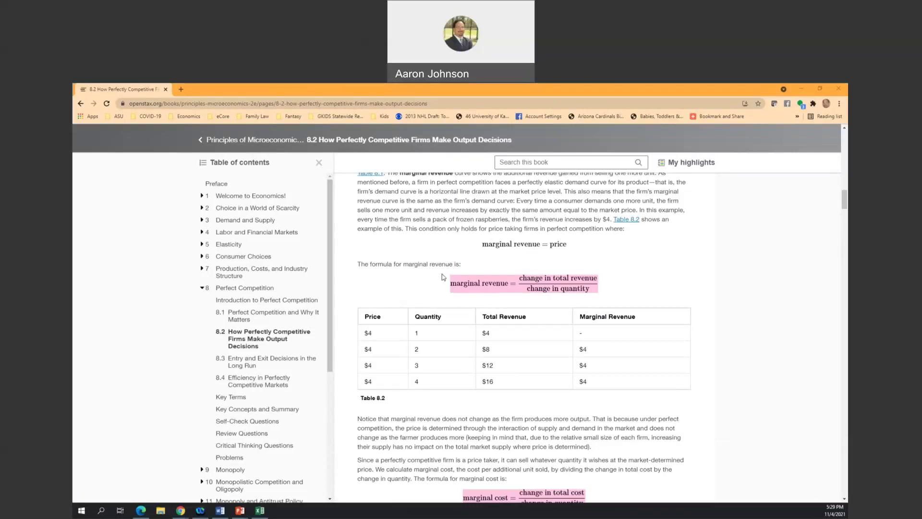
{"action": "scroll", "coordinate": [443, 278], "scroll_direction": "down", "scroll_amount": 12}
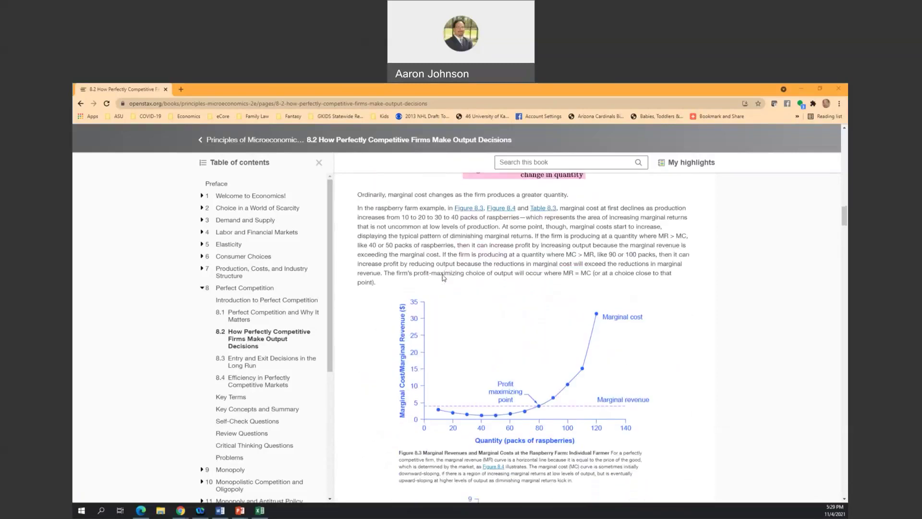
{"action": "scroll", "coordinate": [443, 278], "scroll_direction": "down", "scroll_amount": 7}
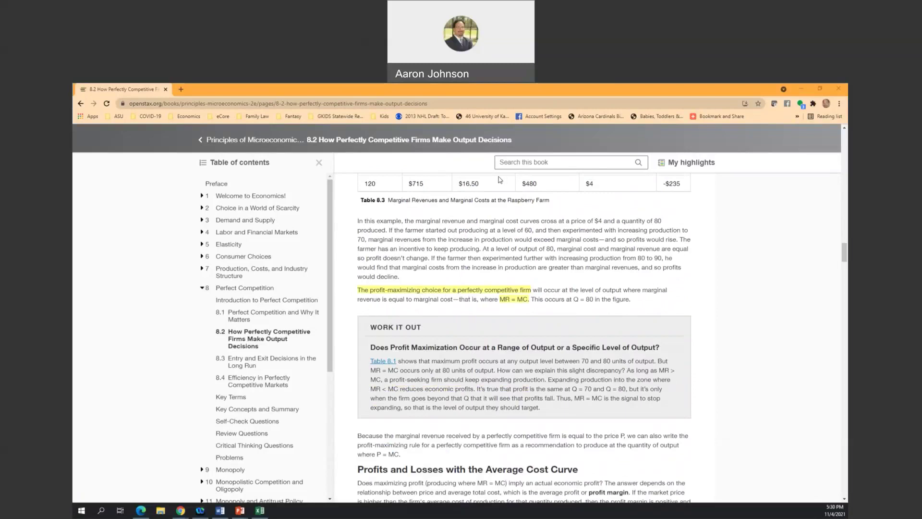
{"action": "scroll", "coordinate": [501, 180], "scroll_direction": "up", "scroll_amount": 1}
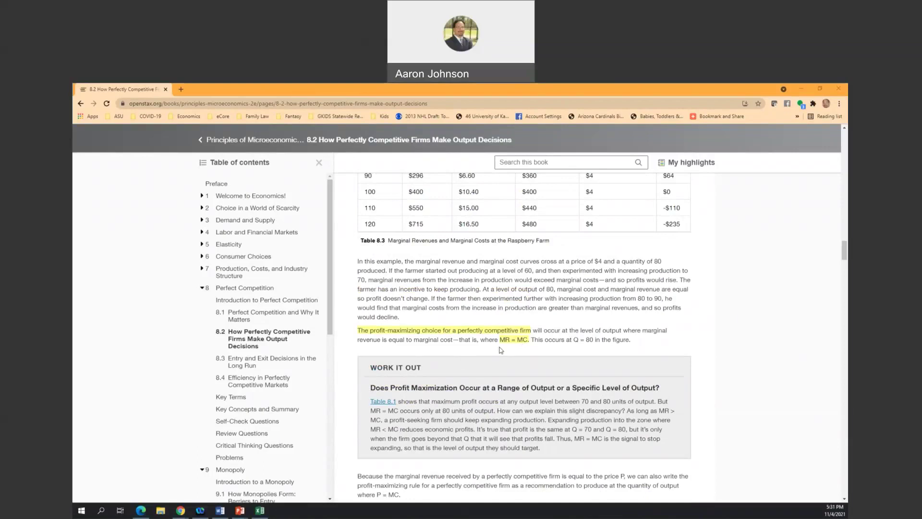
Open section 9.2 on how a monopoly chooses output and price and review its profit-maximizing rule under Figure 9.5
{"action": "scroll", "coordinate": [260, 407], "scroll_direction": "down", "scroll_amount": 2}
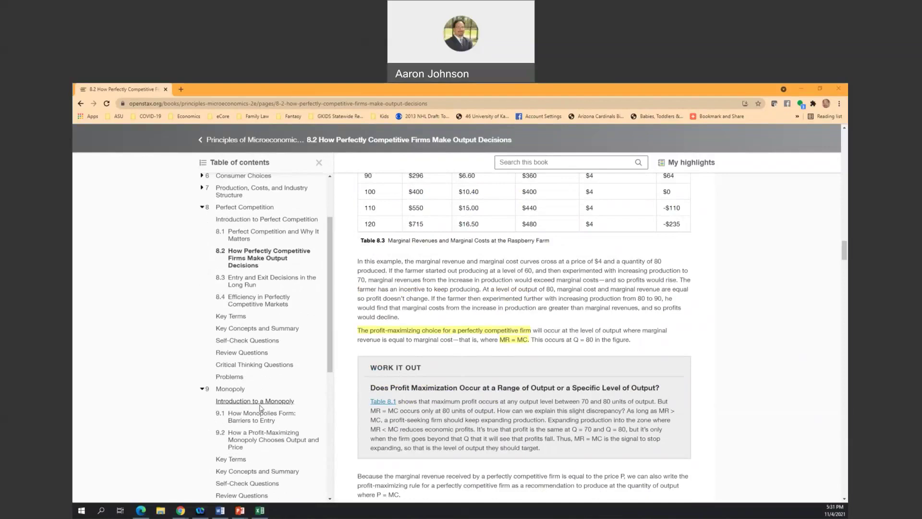
{"action": "left_click", "coordinate": [270, 444]}
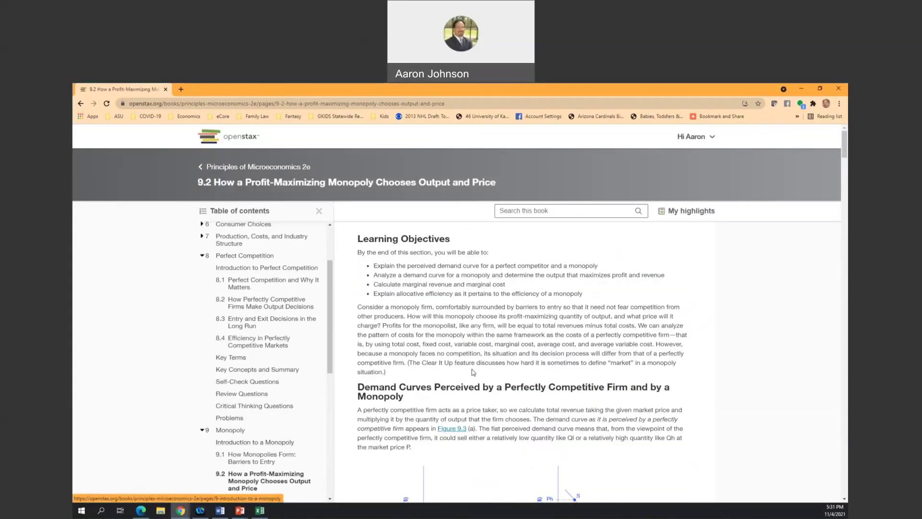
{"action": "scroll", "coordinate": [473, 369], "scroll_direction": "down", "scroll_amount": 10}
{"action": "scroll", "coordinate": [473, 368], "scroll_direction": "down", "scroll_amount": 10}
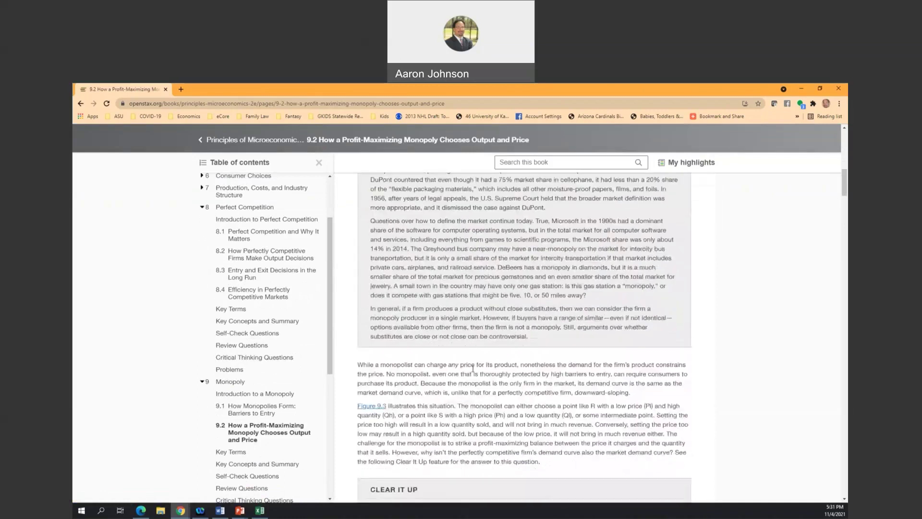
{"action": "scroll", "coordinate": [473, 372], "scroll_direction": "down", "scroll_amount": 10}
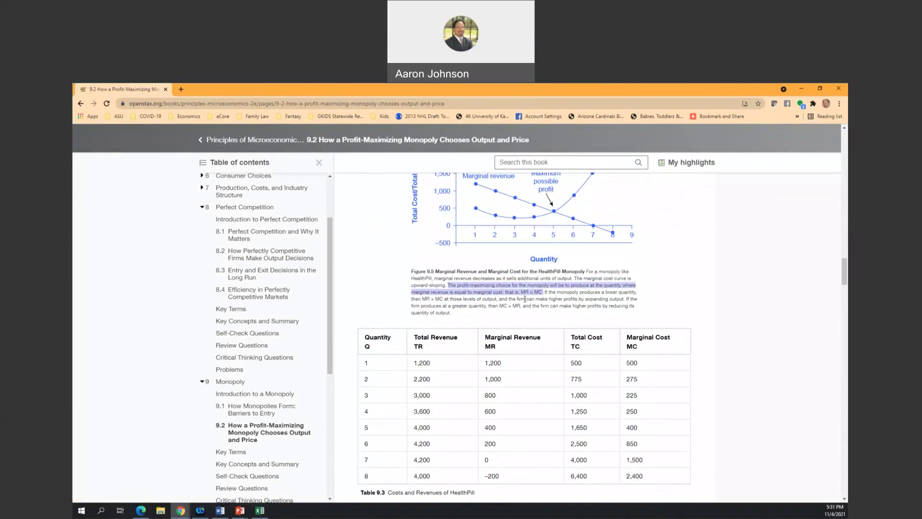
Open section 10.1 Monopolistic Competition and find the explanation of the profit-maximizing quantity and price under Figure 10.3
{"action": "scroll", "coordinate": [288, 346], "scroll_direction": "down", "scroll_amount": 4}
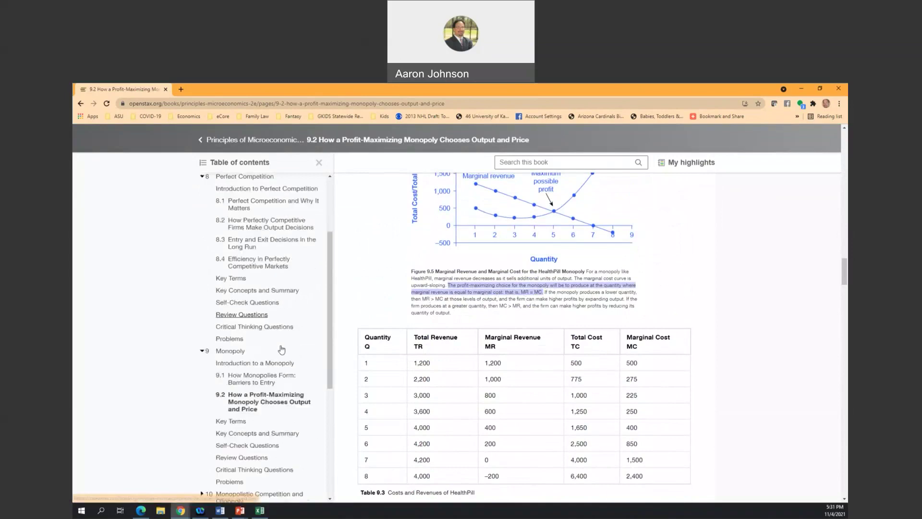
{"action": "left_click", "coordinate": [224, 330]}
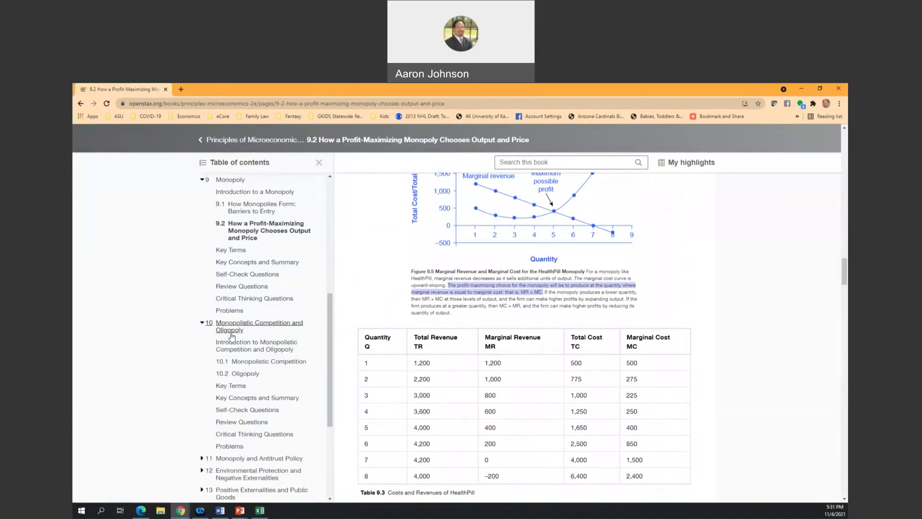
{"action": "left_click", "coordinate": [263, 365]}
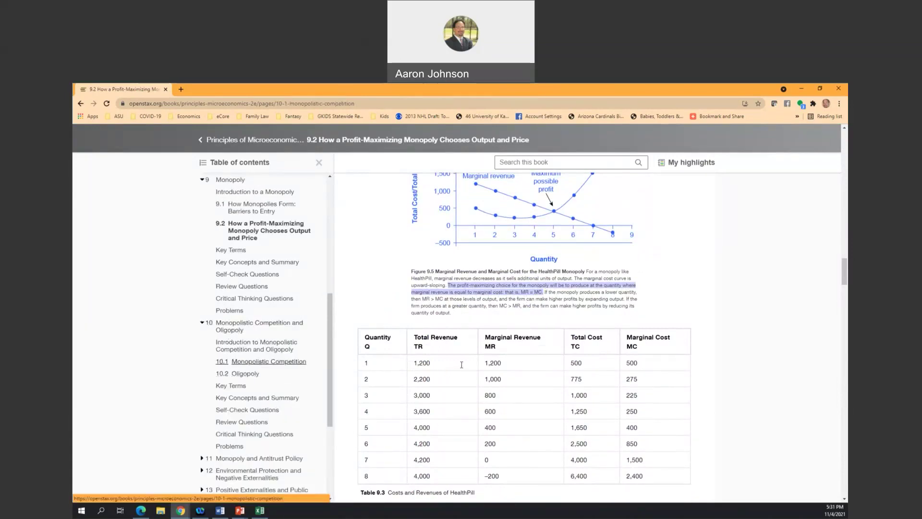
{"action": "scroll", "coordinate": [465, 359], "scroll_direction": "down", "scroll_amount": 3}
{"action": "scroll", "coordinate": [465, 359], "scroll_direction": "down", "scroll_amount": 15}
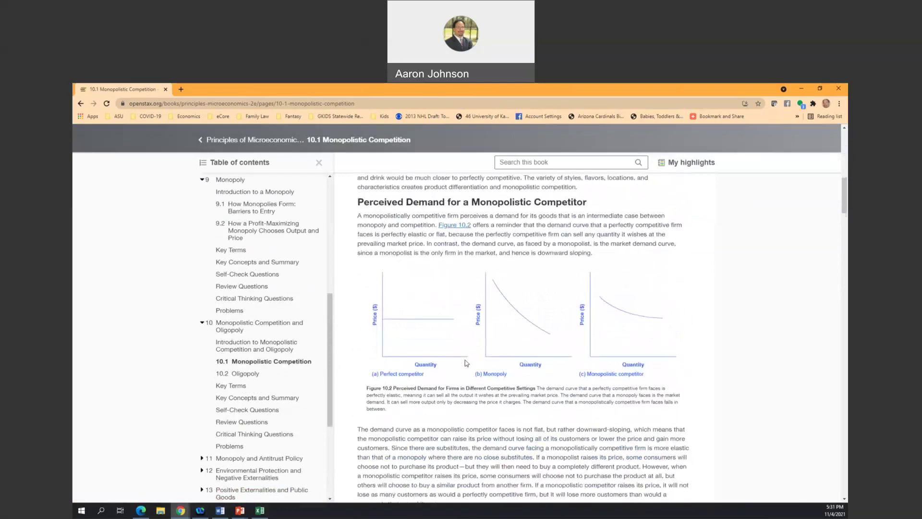
{"action": "scroll", "coordinate": [464, 362], "scroll_direction": "down", "scroll_amount": 9}
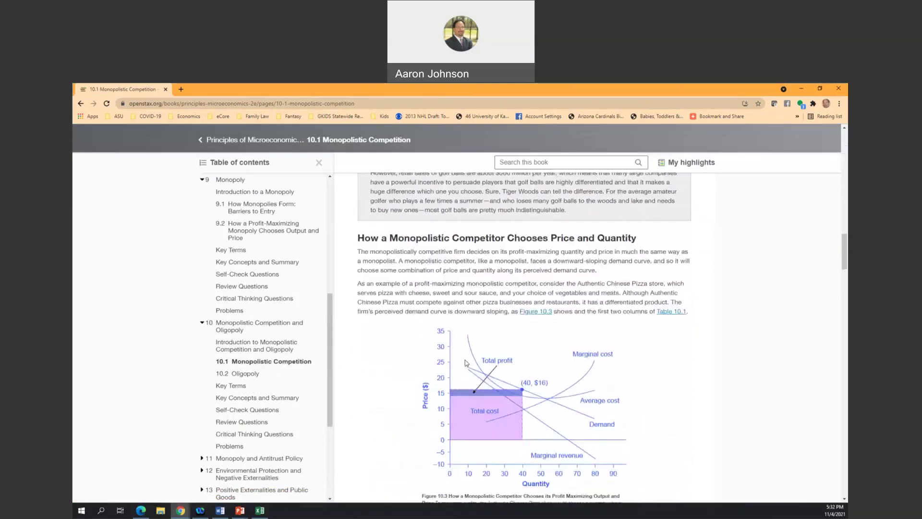
{"action": "scroll", "coordinate": [466, 363], "scroll_direction": "down", "scroll_amount": 12}
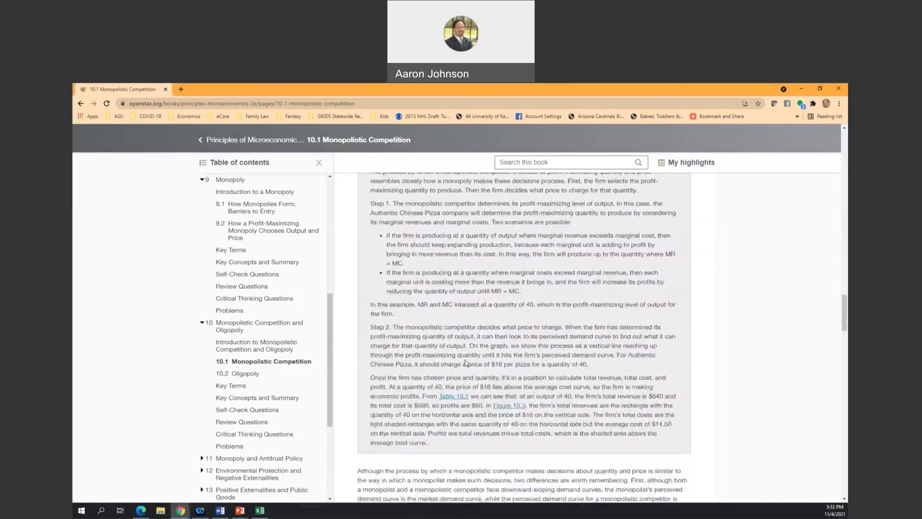
{"action": "scroll", "coordinate": [466, 359], "scroll_direction": "up", "scroll_amount": 2}
{"action": "scroll", "coordinate": [465, 359], "scroll_direction": "up", "scroll_amount": 3}
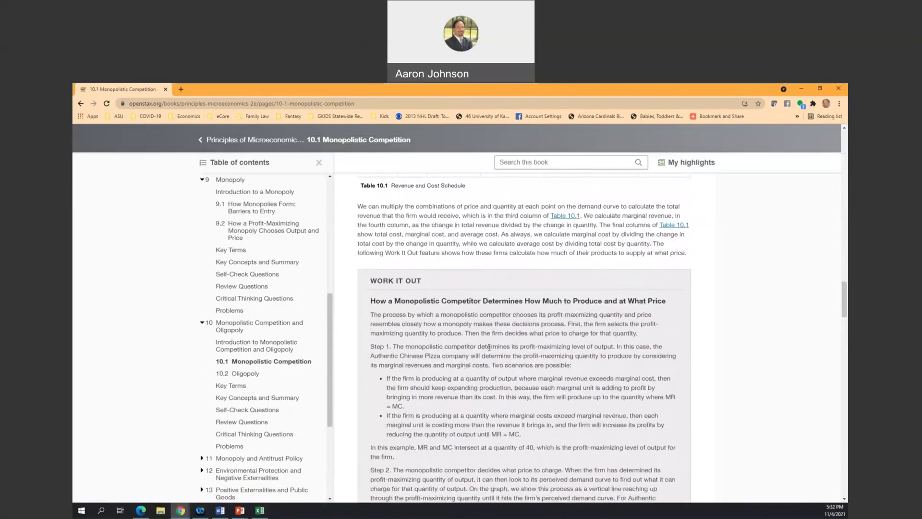
{"action": "scroll", "coordinate": [508, 341], "scroll_direction": "up", "scroll_amount": 7}
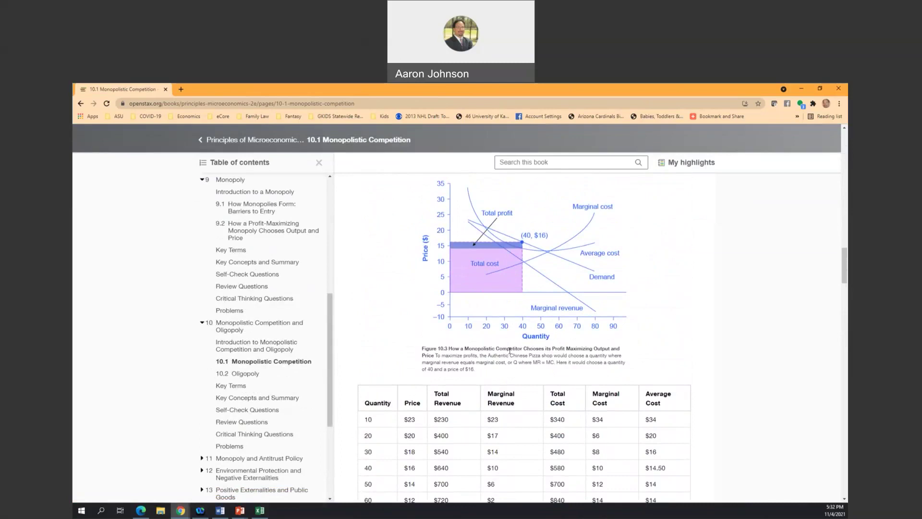
Highlight "marginal revenue equals marginal cost, or Q where MR = MC" in yellow in the Figure 10.3 caption
{"action": "left_click_drag", "start_coordinate": [423, 363], "coordinate": [420, 364]}
{"action": "left_click", "coordinate": [532, 364]}
{"action": "left_click_drag", "start_coordinate": [423, 361], "coordinate": [554, 364]}
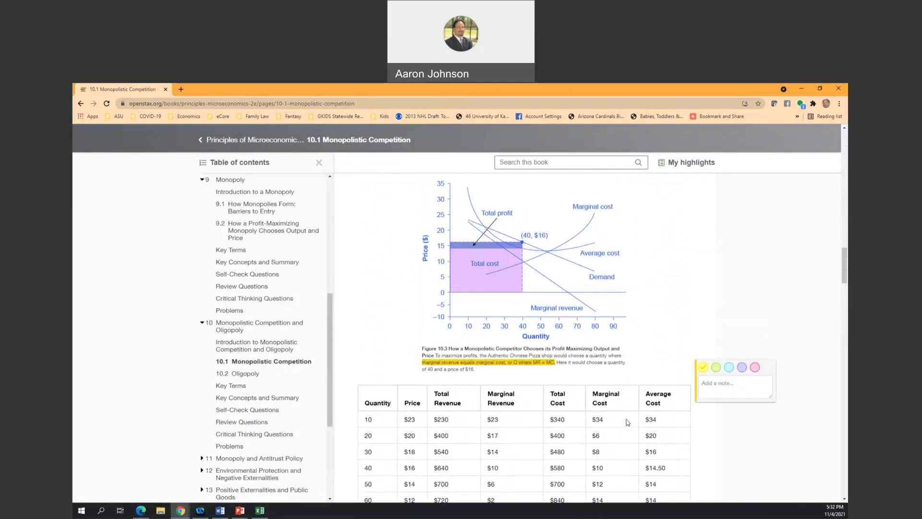
Return to the Terry T-Shirts document in Word and begin the answer to question c with "Profit-maximizing price is $12"
{"action": "left_click", "coordinate": [510, 99]}
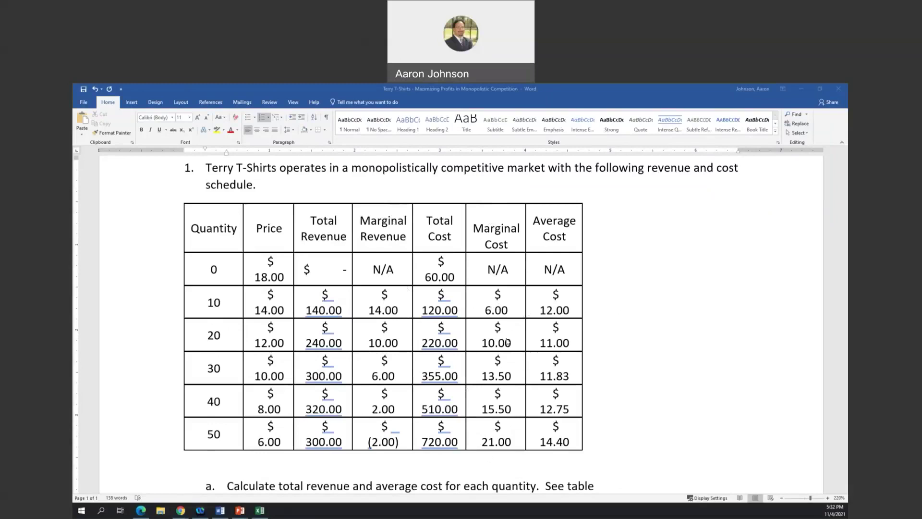
{"action": "scroll", "coordinate": [507, 341], "scroll_direction": "down", "scroll_amount": 2}
{"action": "scroll", "coordinate": [507, 342], "scroll_direction": "down", "scroll_amount": 2}
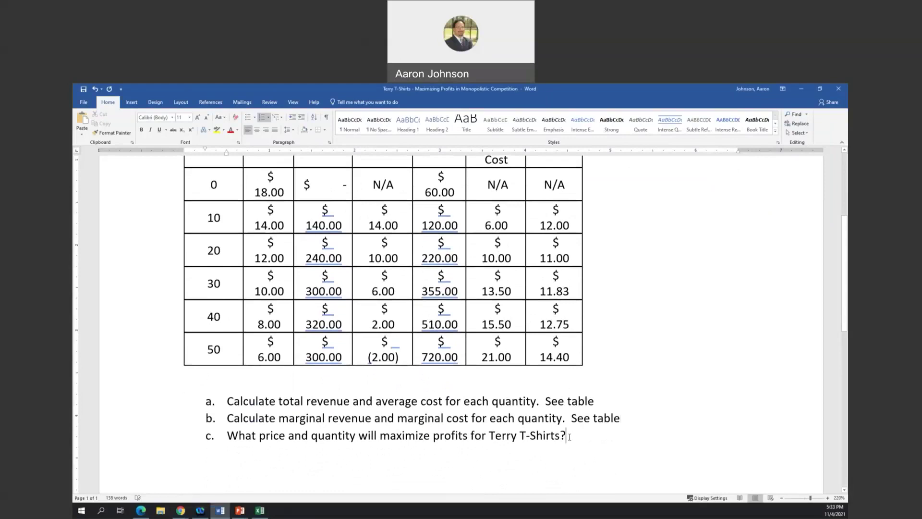
{"action": "type", "text": "Profit-ma"}
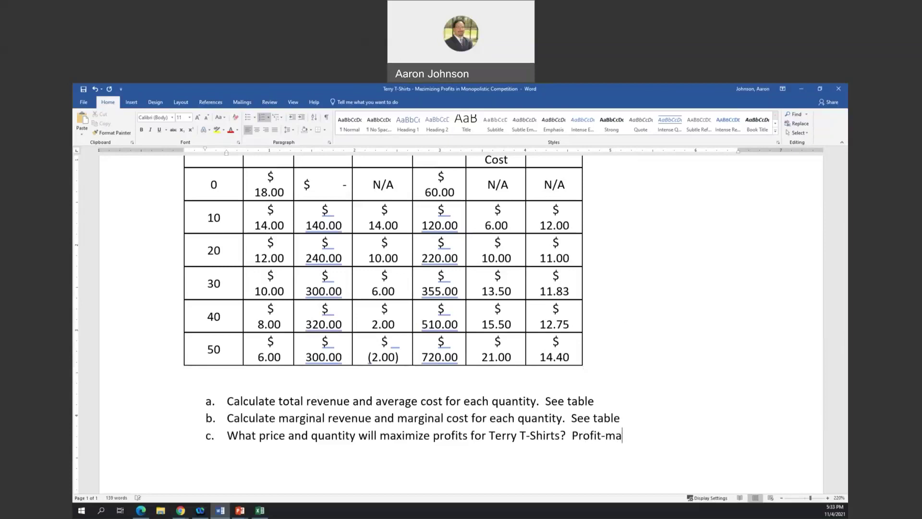
{"action": "type", "text": "ximizing price "}
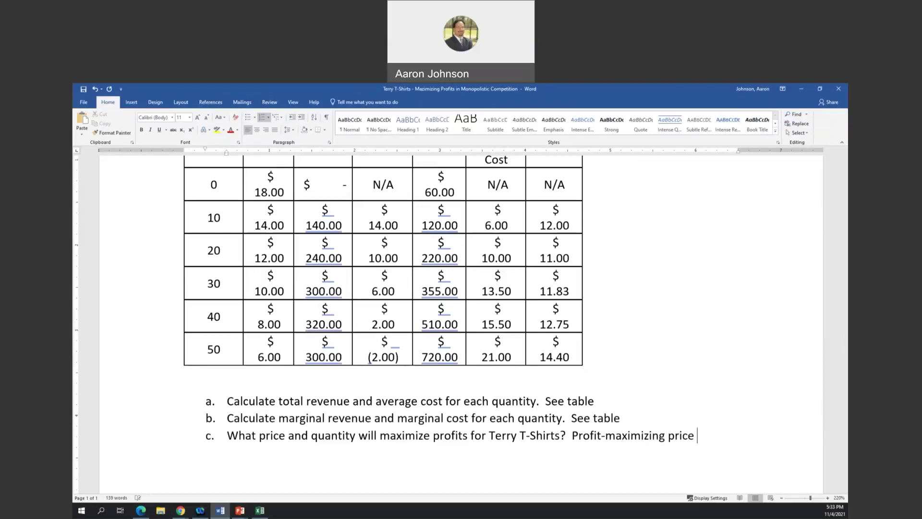
{"action": "type", "text": "is $12 and pro"}
Complete the answer to question c with "and profit-maximizing quantity is 20."
{"action": "type", "text": "fi"}
{"action": "key", "text": "BackSpace"}
{"action": "key", "text": "BackSpace"}
{"action": "key", "text": "BackSpace"}
{"action": "type", "text": "rofit-ma"}
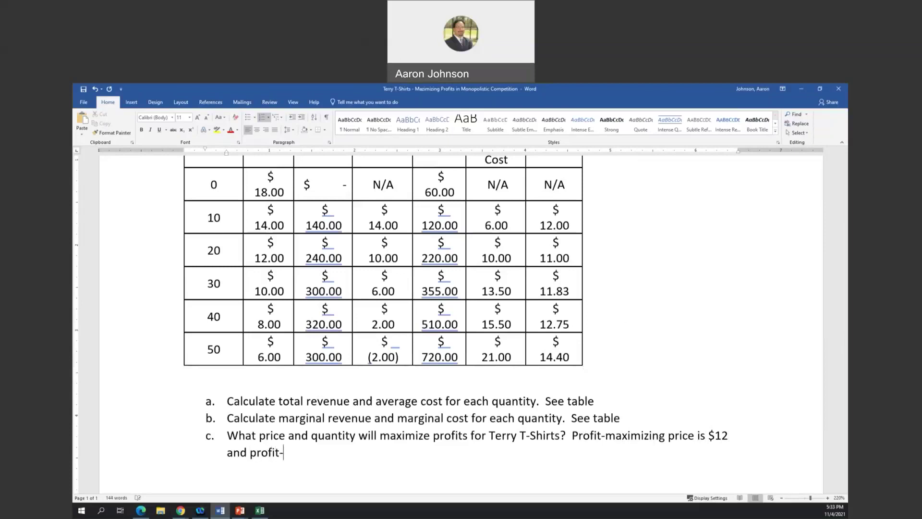
{"action": "type", "text": "ximizing "}
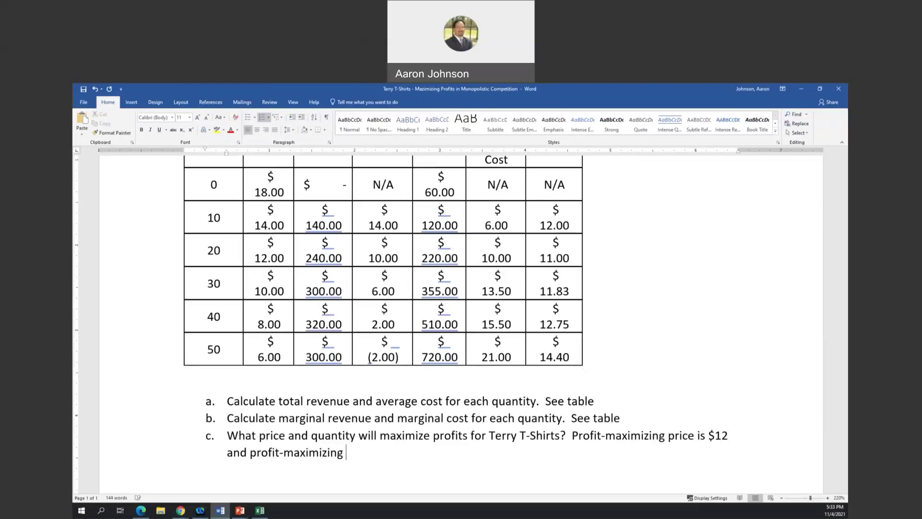
{"action": "type", "text": "quantity is"}
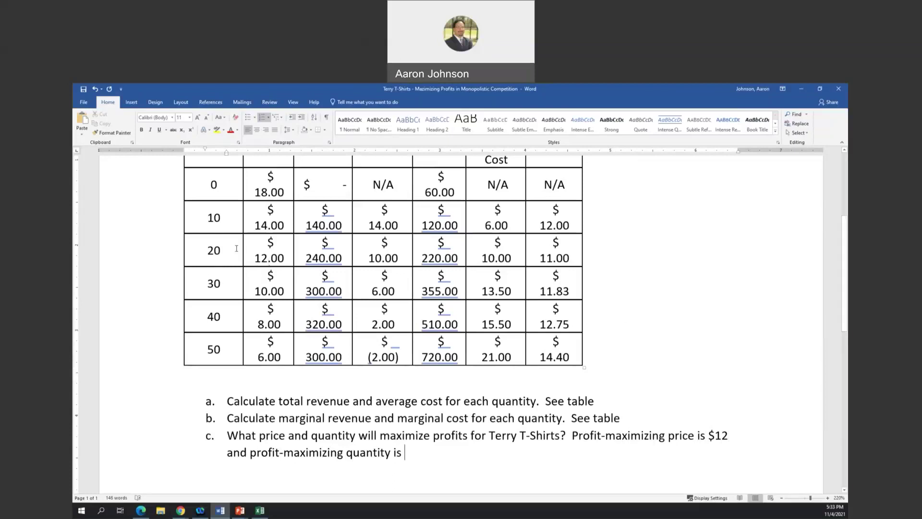
{"action": "scroll", "coordinate": [217, 252], "scroll_direction": "up", "scroll_amount": 1}
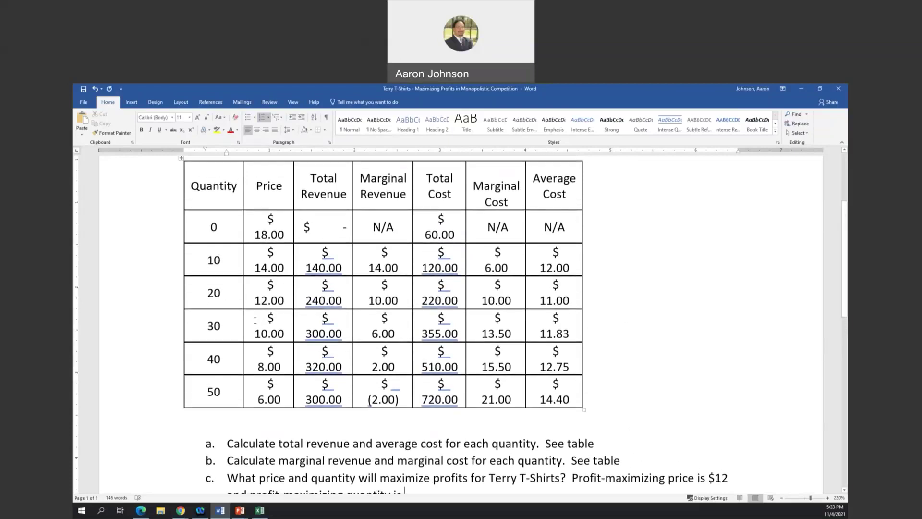
{"action": "scroll", "coordinate": [327, 343], "scroll_direction": "down", "scroll_amount": 3}
{"action": "type", "text": "20."}
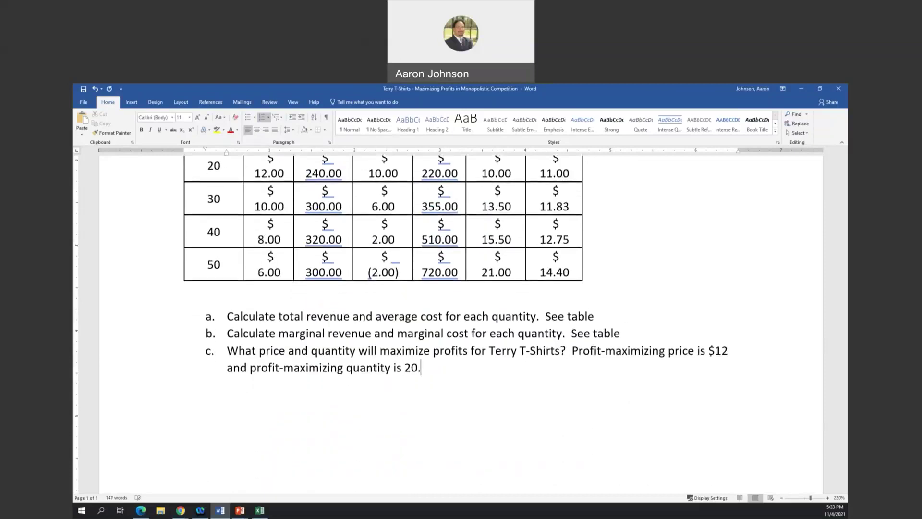